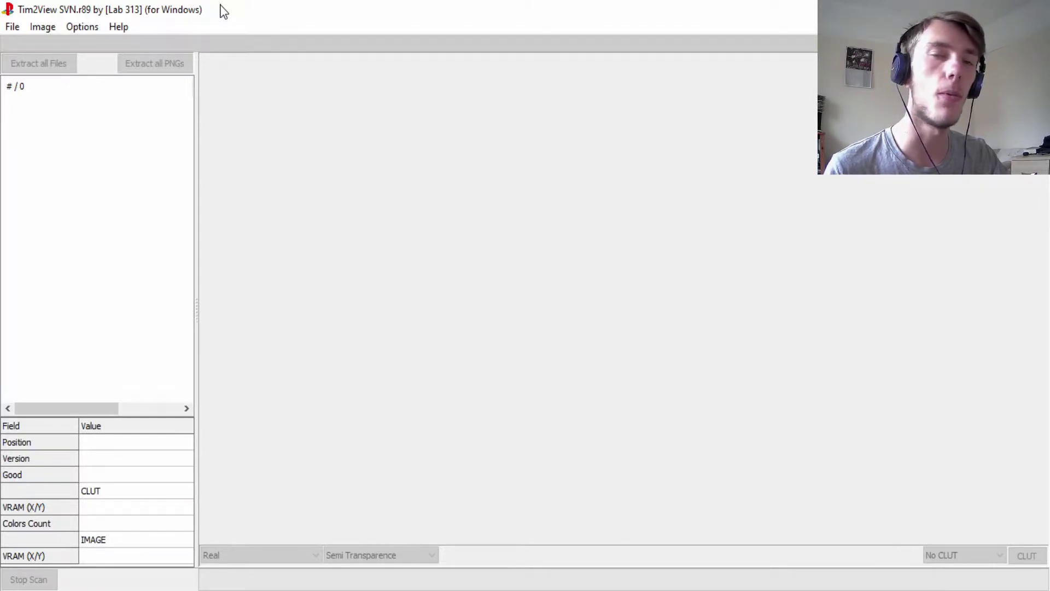
Look through the menu commands, then close the list without choosing one.
click(17, 28)
mouse_move(42, 26)
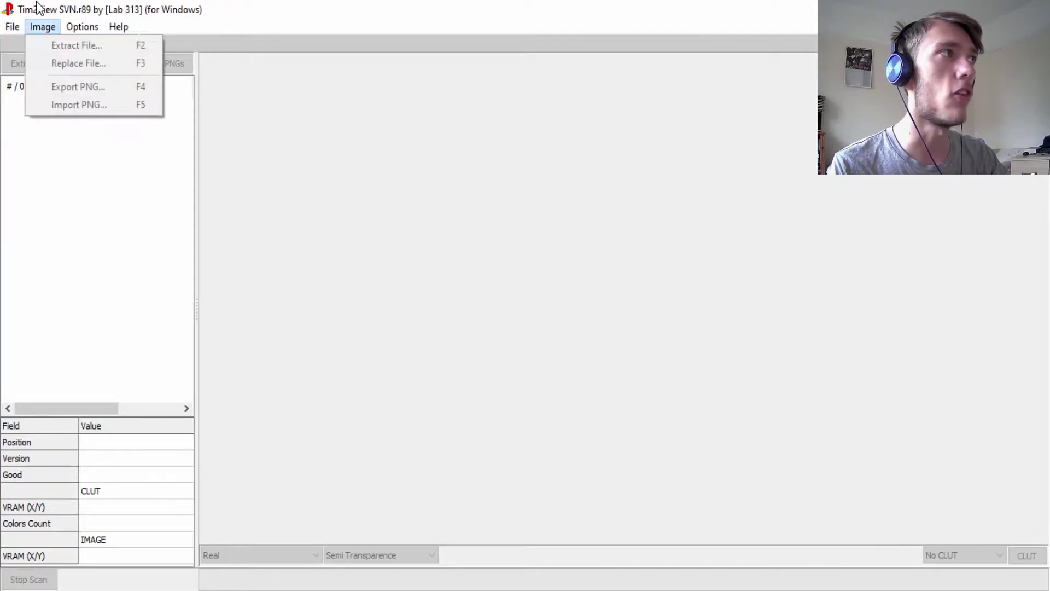
click(30, 9)
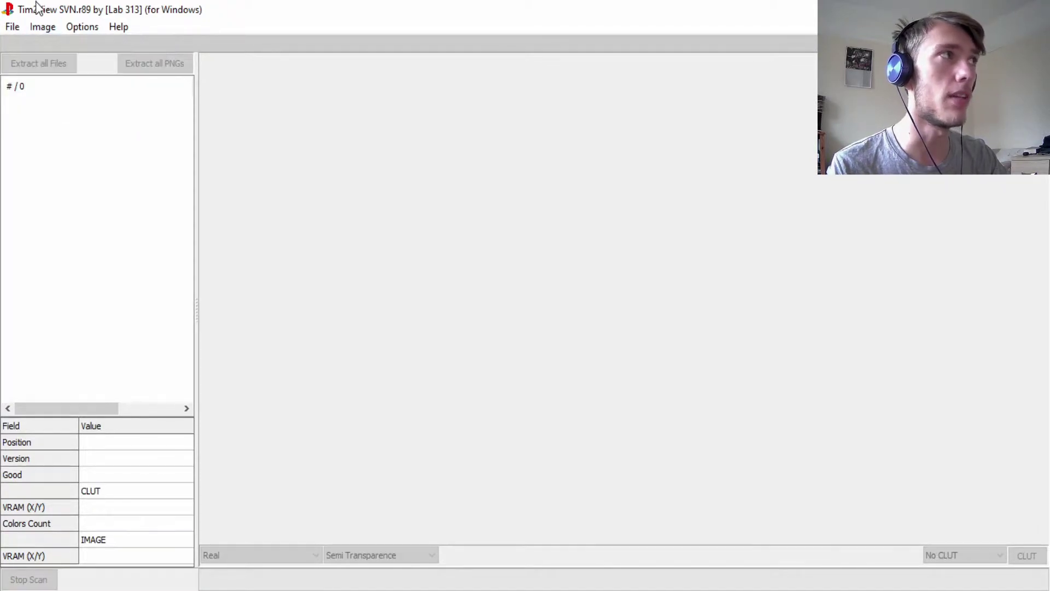
Scan Bushido Blade (USA).bin from the PS1 > Bushido Blade (USA) folder.
click(11, 34)
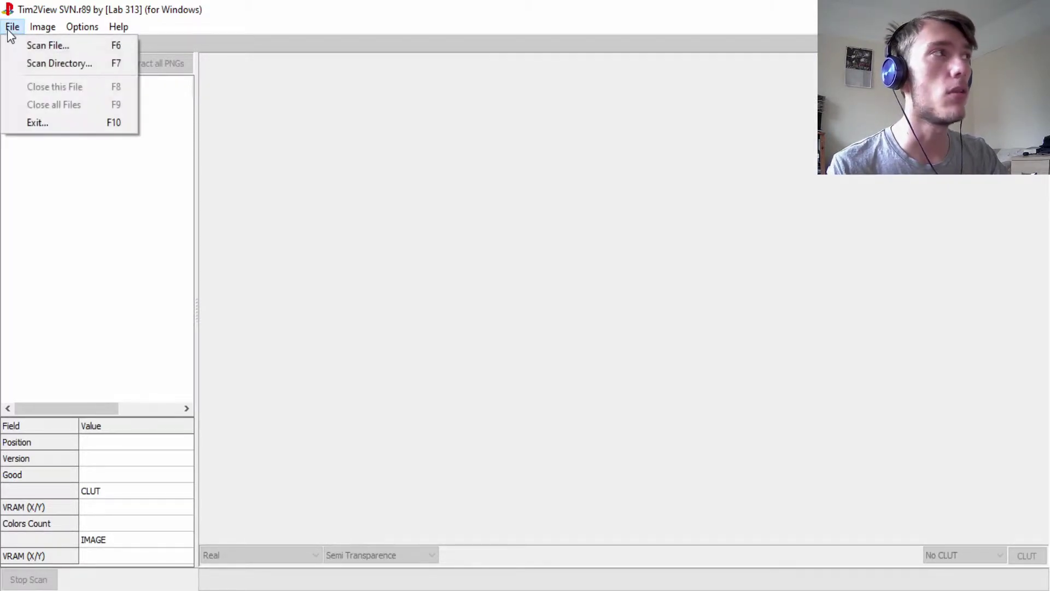
click(19, 44)
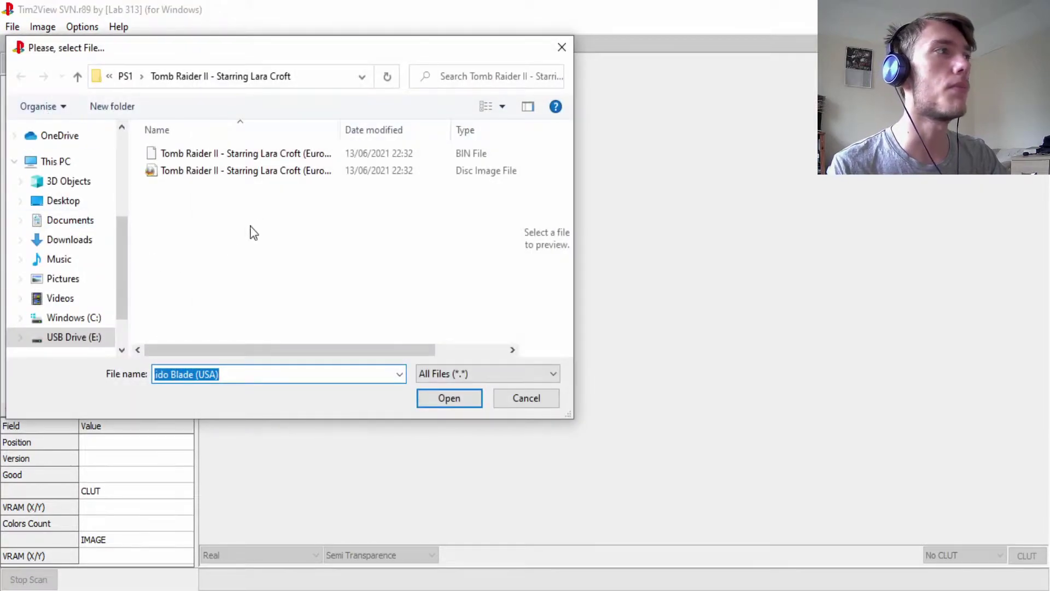
click(125, 76)
scroll(198, 177, up, 3)
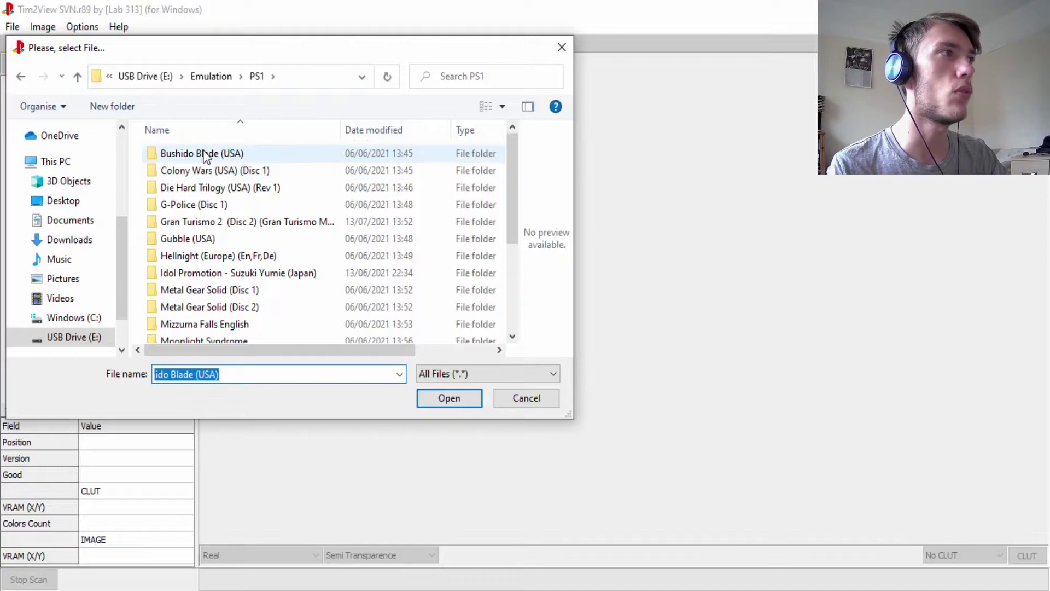
double_click(206, 157)
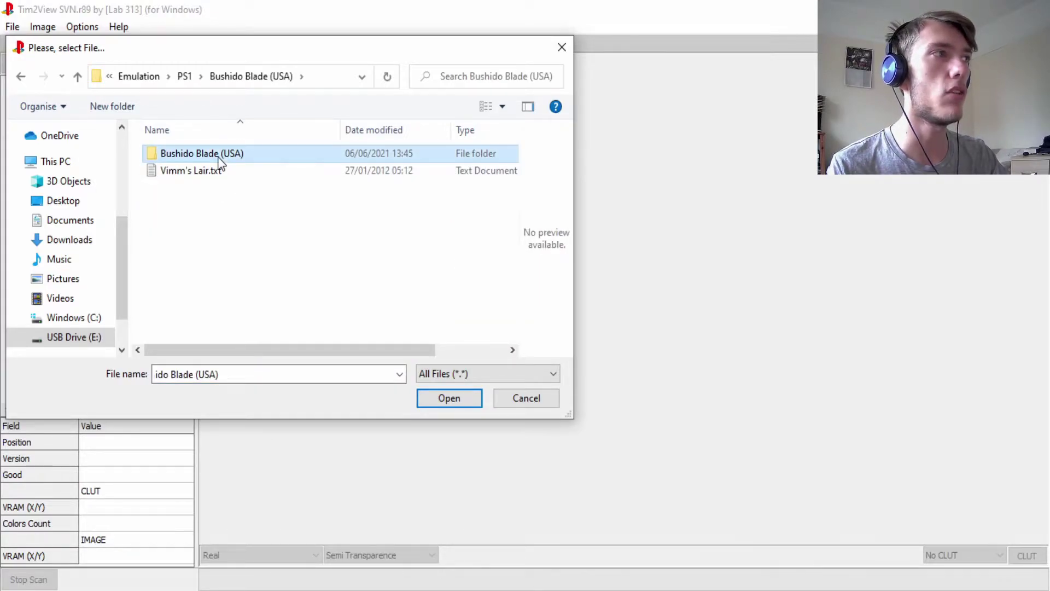
double_click(218, 157)
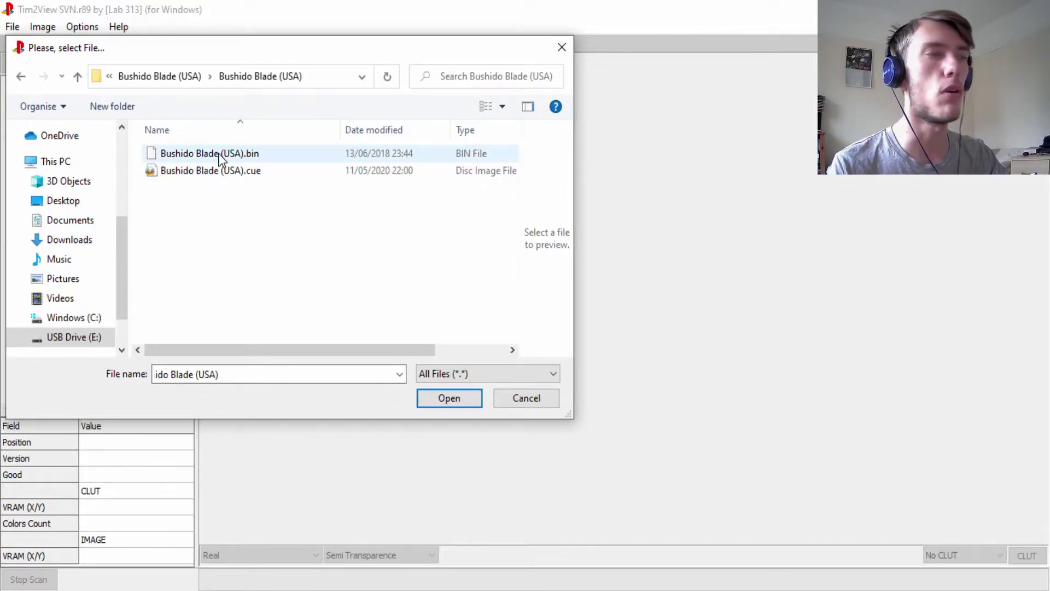
double_click(219, 158)
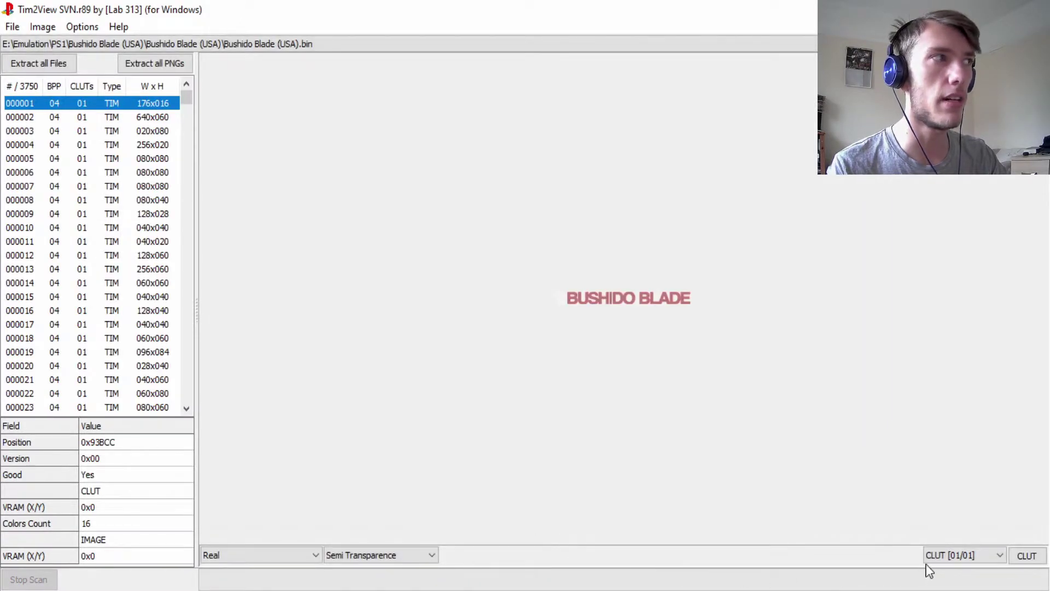
Scroll the texture list and preview the 096x068 lowercase font sheet, texture 003223.
click(119, 117)
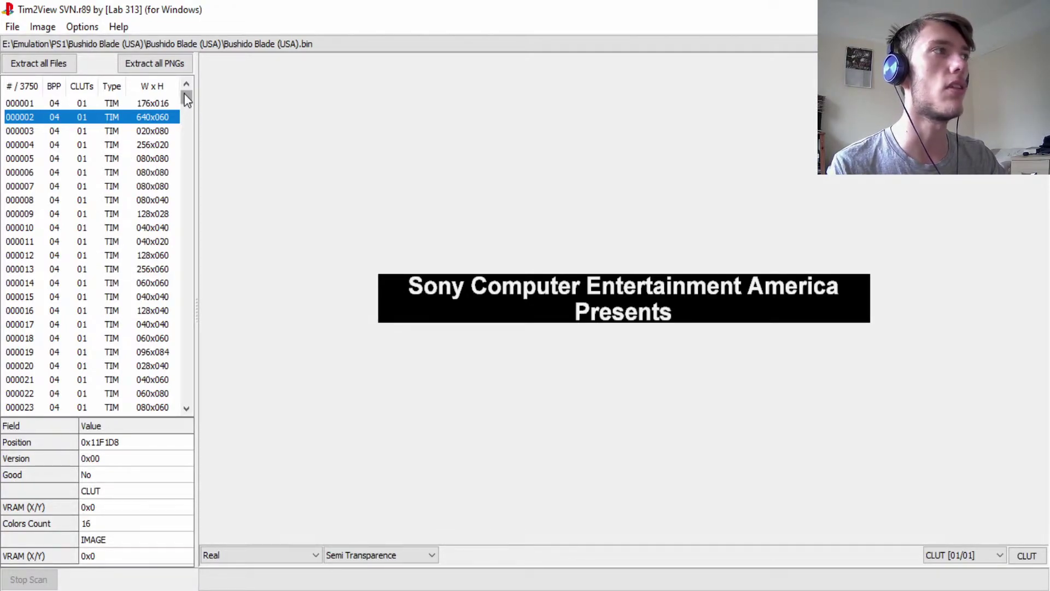
drag(186, 99, 187, 155)
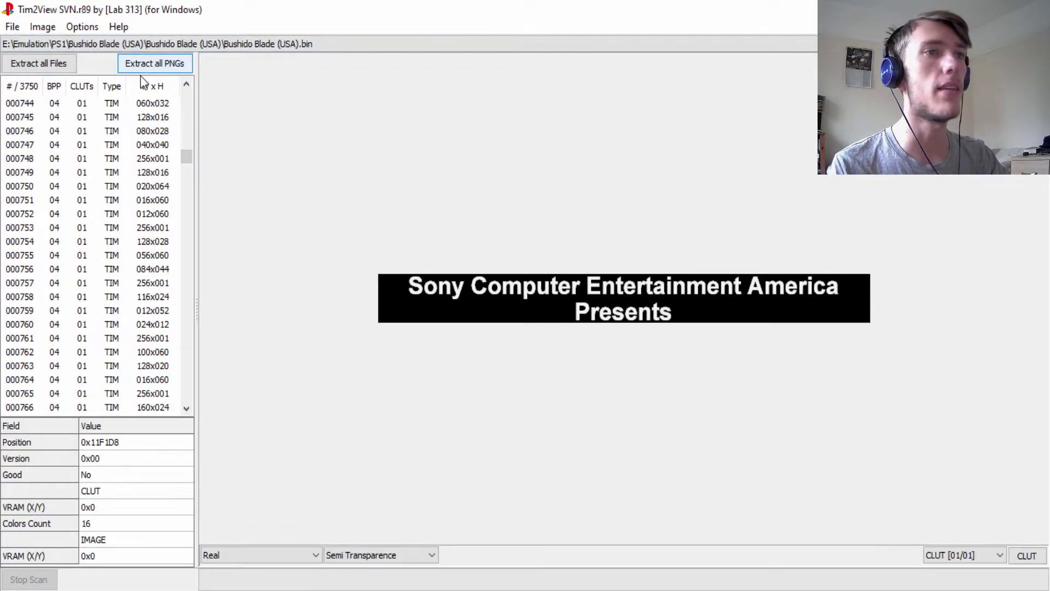
drag(185, 155, 185, 239)
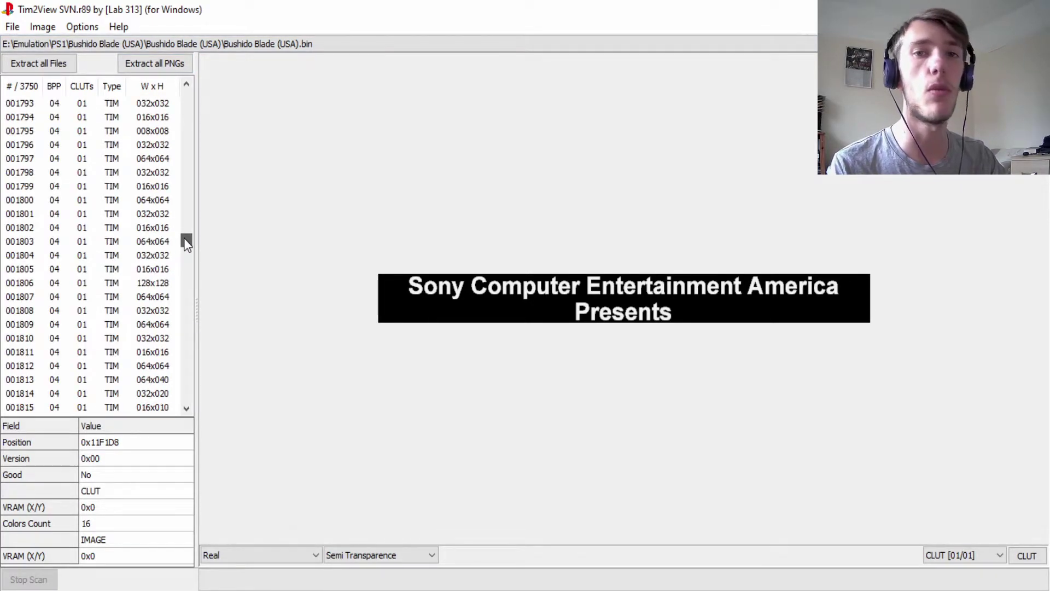
drag(186, 244, 182, 355)
click(135, 302)
click(104, 224)
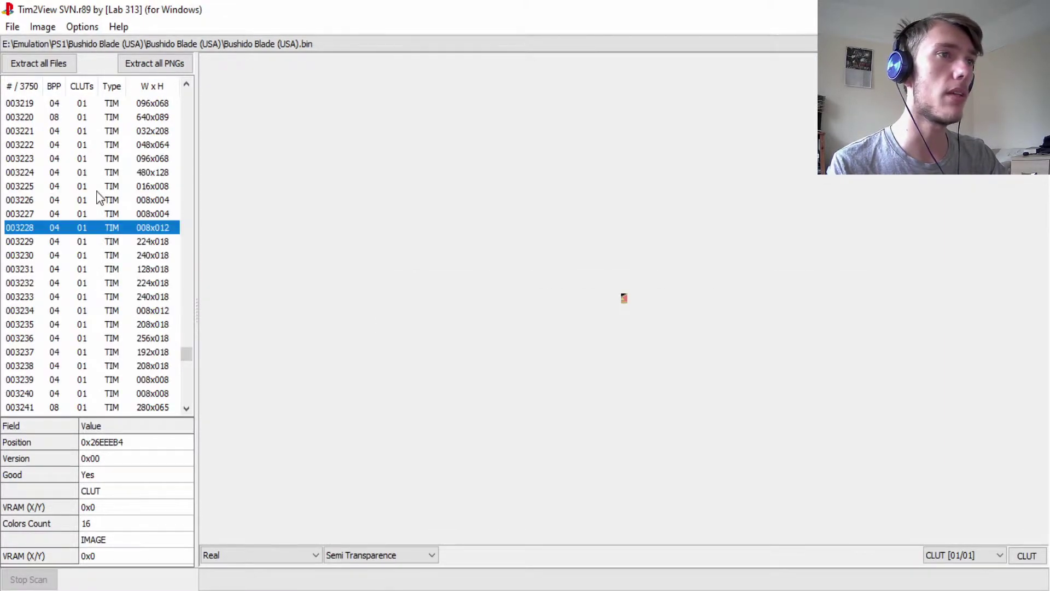
click(104, 161)
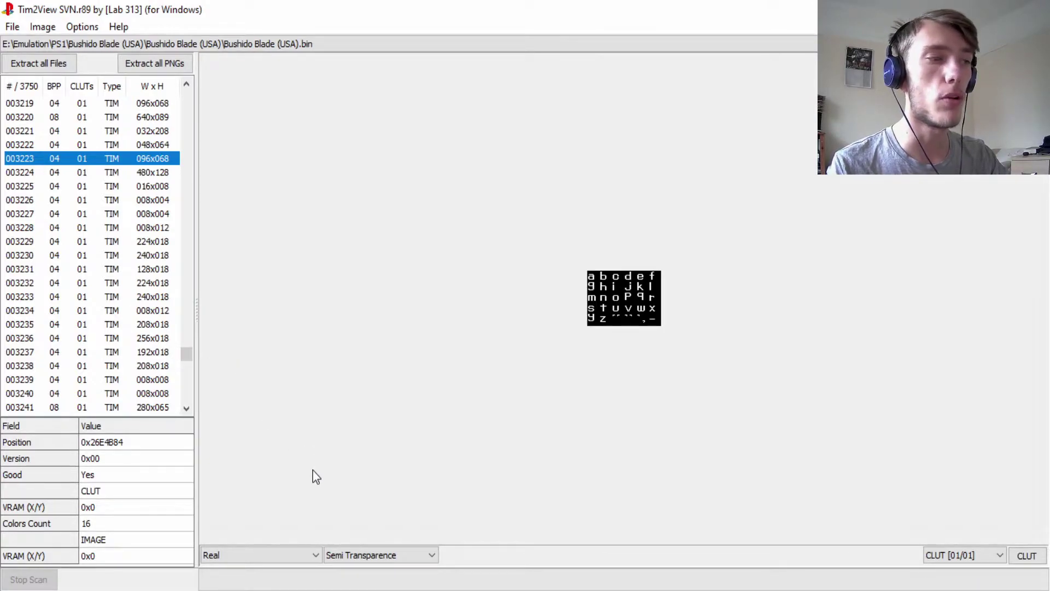
Try Full transparence on the font sheet, then switch to No Transparence.
click(387, 556)
click(384, 565)
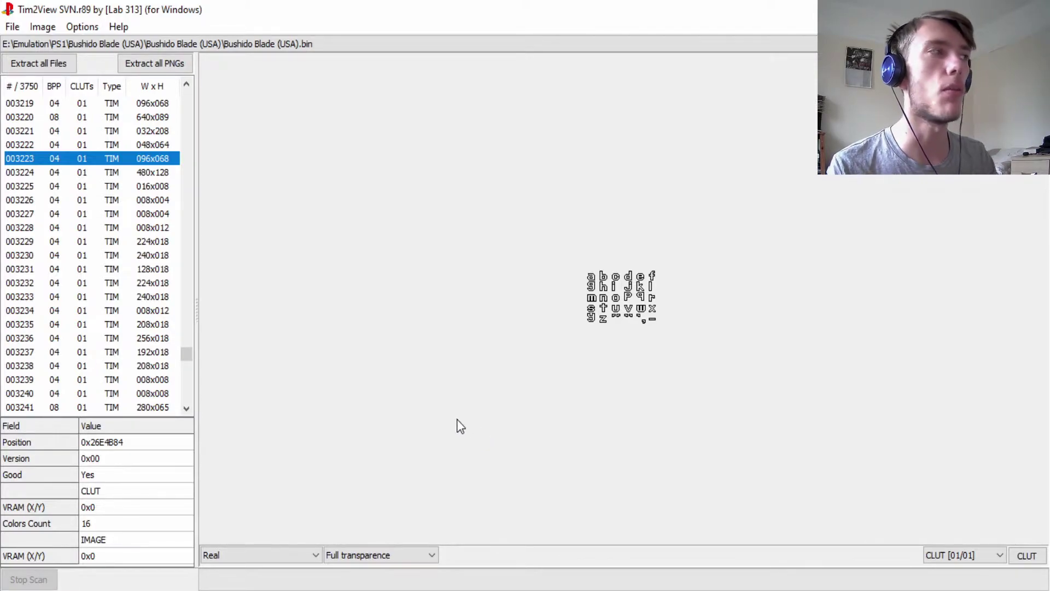
click(417, 556)
key(Down)
key(Down)
key(Down)
key(Return)
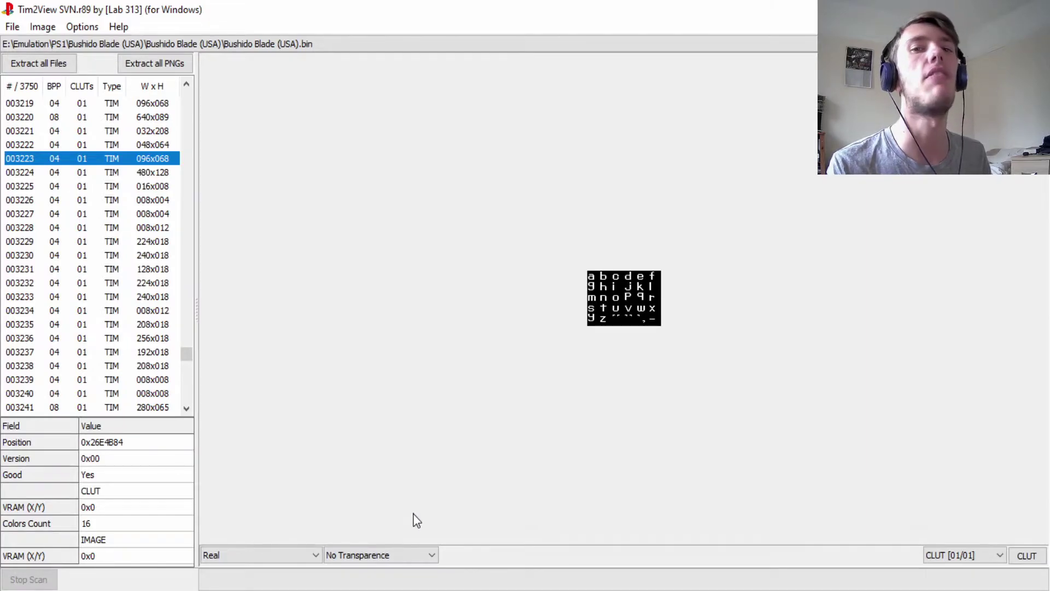
Check the Star Gladiator sprite sheet page in the browser and return to Tim2View.
key(alt+Tab)
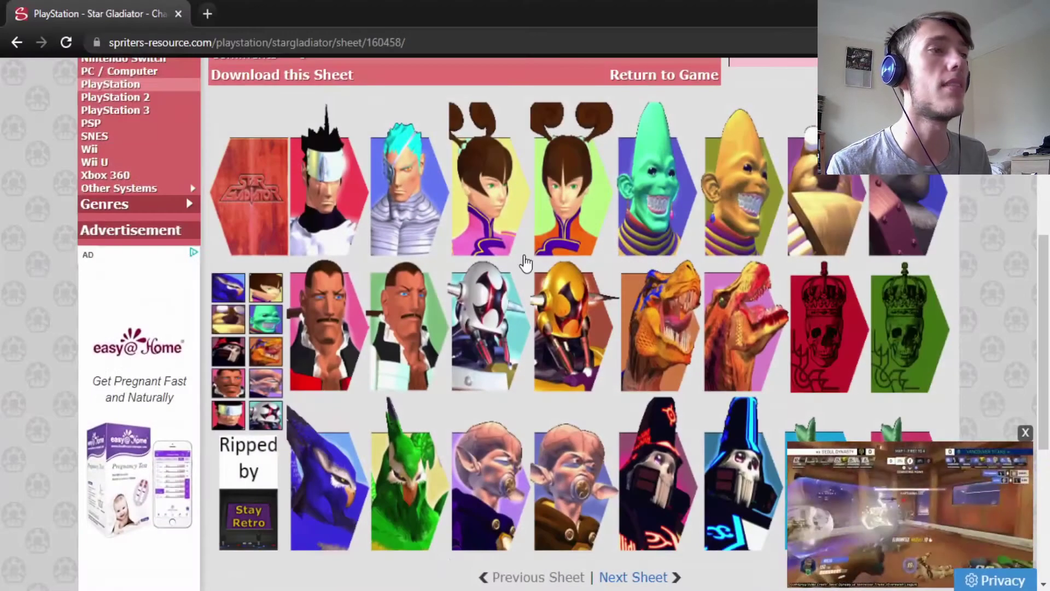
scroll(492, 194, up, 8)
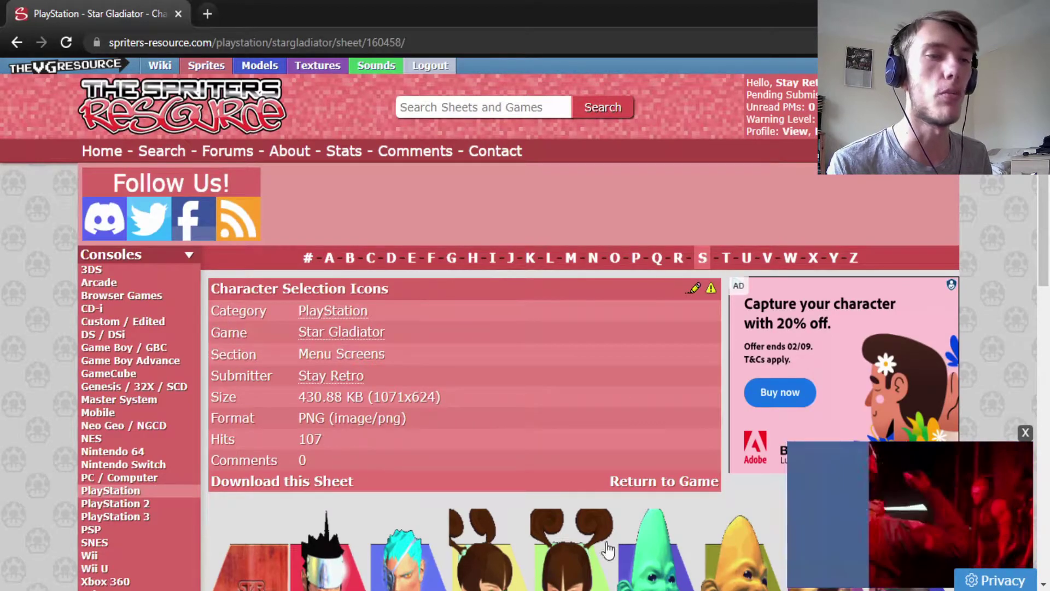
key(alt+Tab)
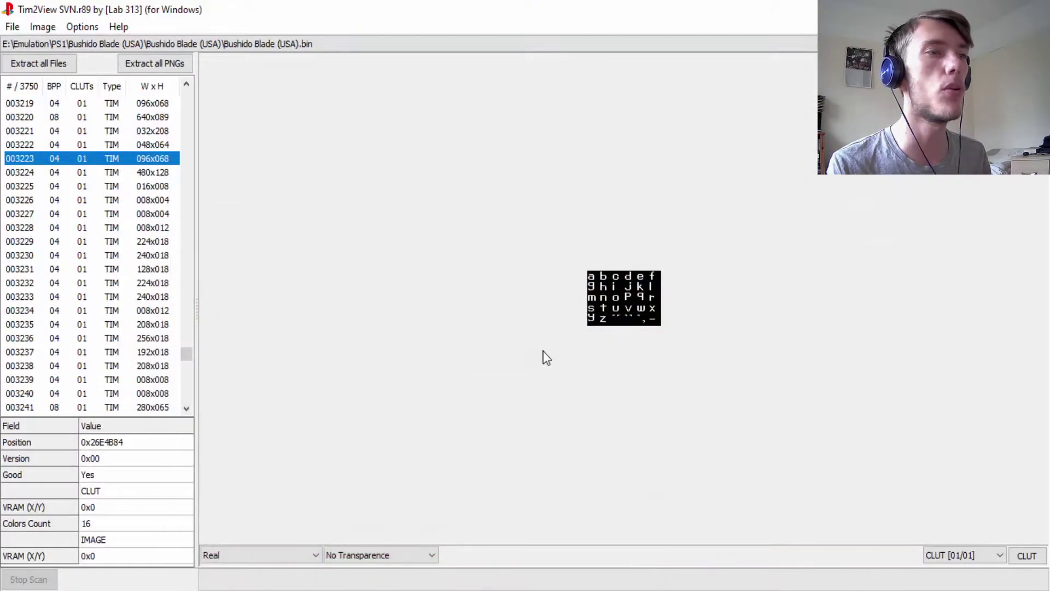
Preview the Link Mode texture, then scan Tomb Raider II - Starring Lara Croft (Europe).bin.
click(88, 288)
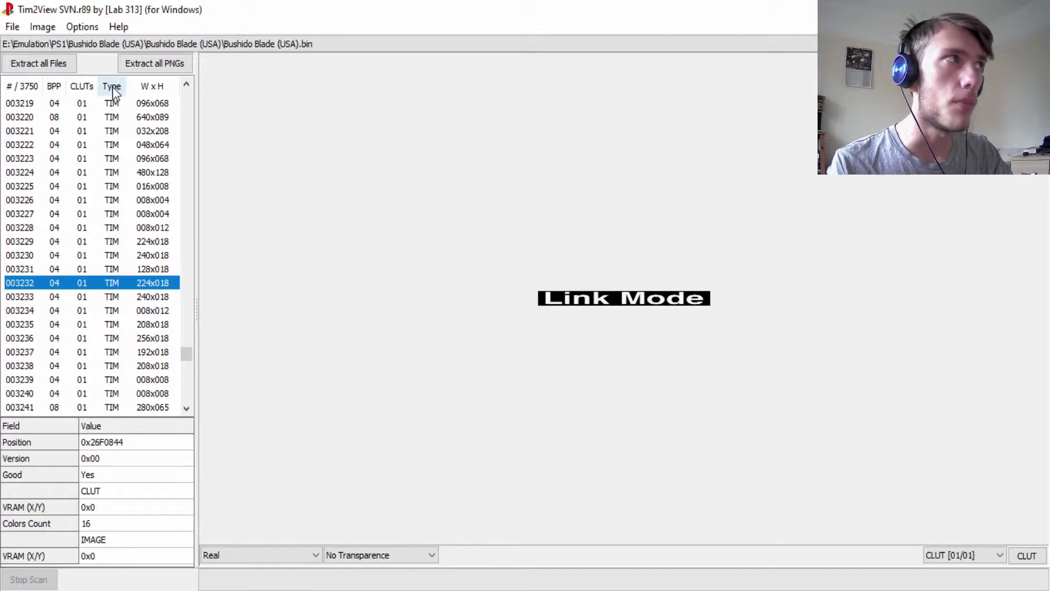
click(12, 27)
click(24, 46)
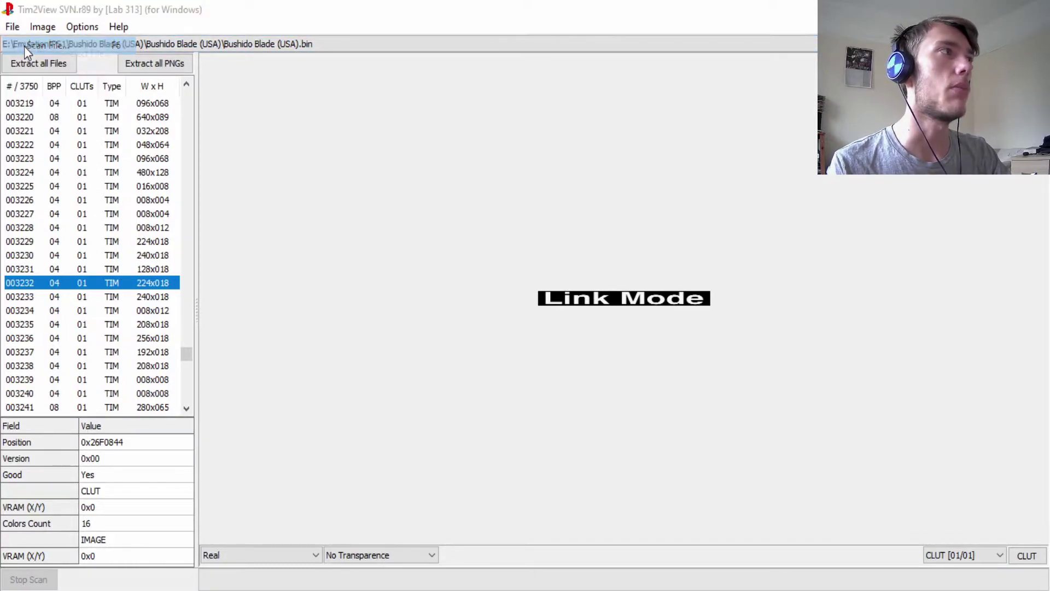
click(176, 75)
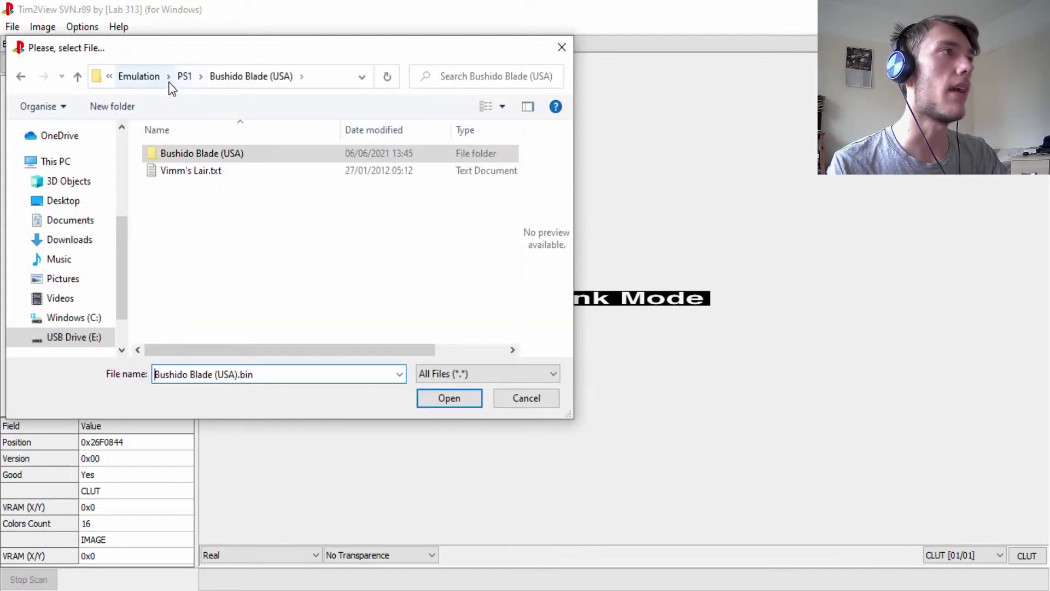
click(183, 76)
scroll(249, 274, down, 5)
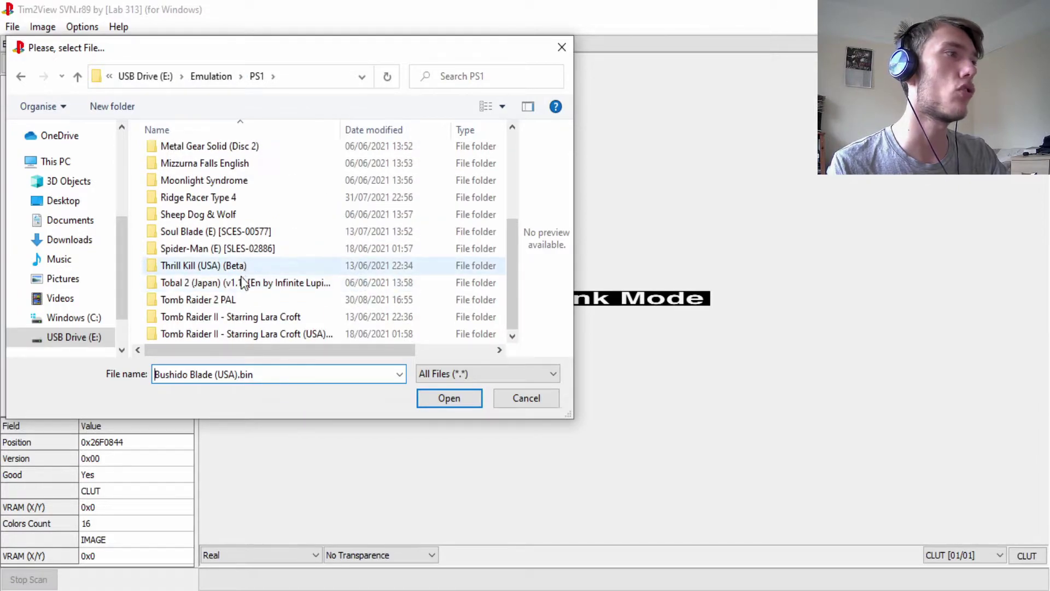
click(244, 322)
double_click(244, 317)
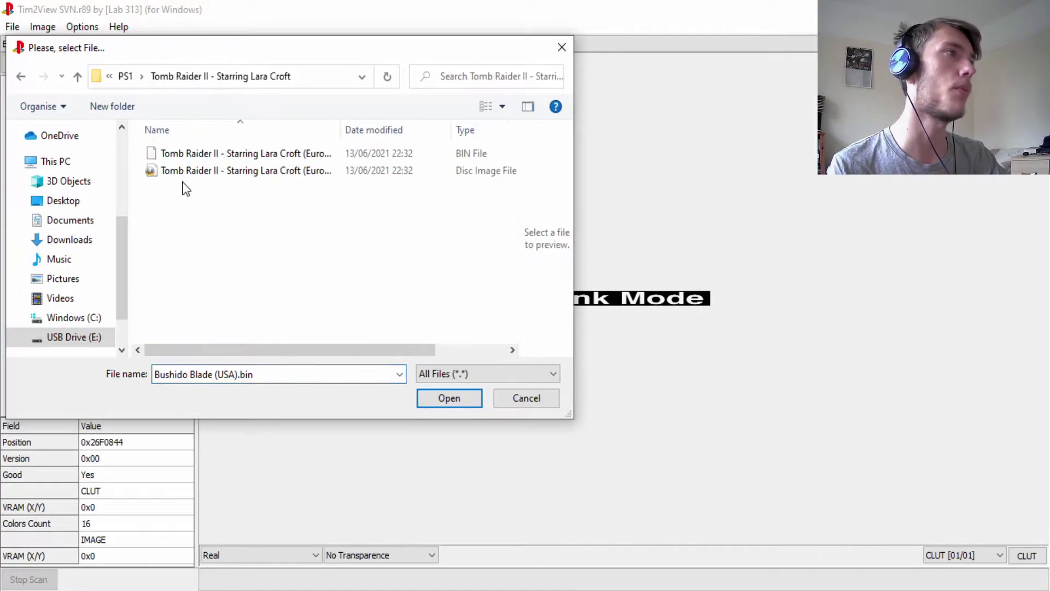
double_click(190, 154)
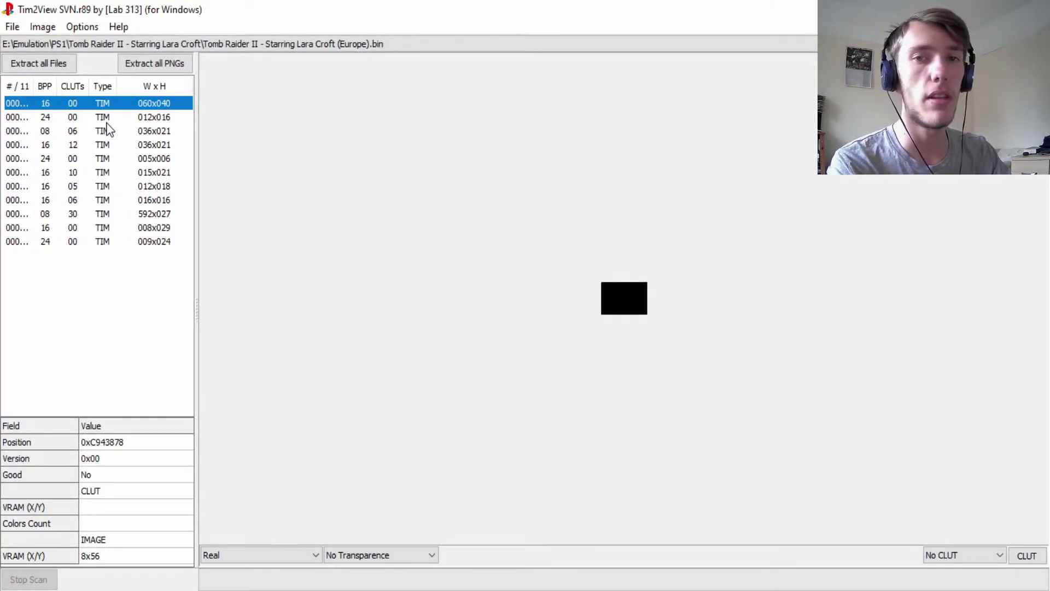
Step to the 016x016 texture, then put Tim2View aside to show the desktop.
key(Down)
key(Down)
key(Down)
key(Down)
key(Down)
key(Down)
key(Down)
key(Down)
key(Down)
key(Down)
key(Up)
key(Up)
key(Up)
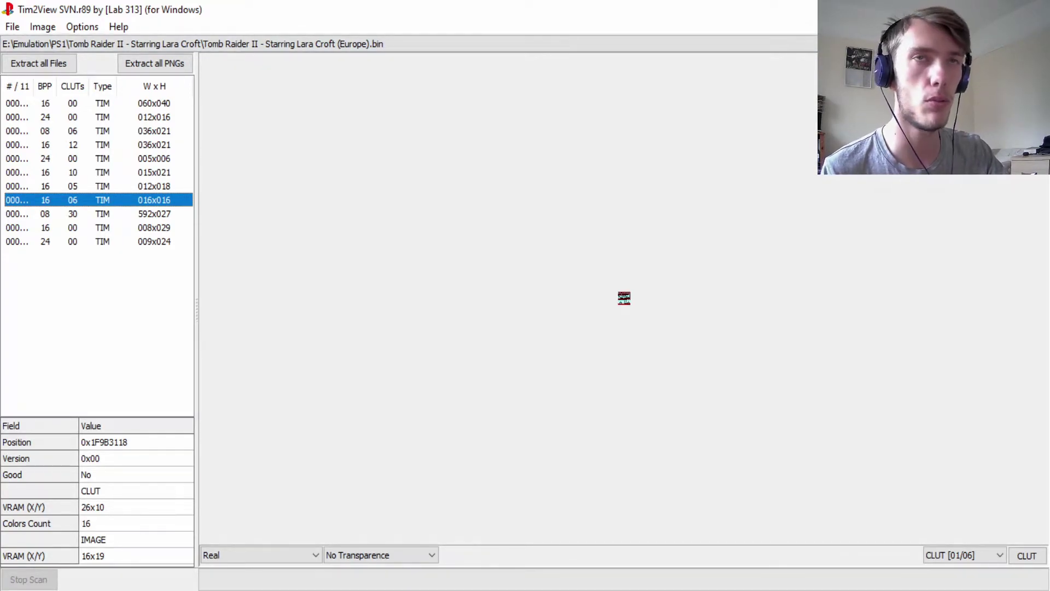
key(super+d)
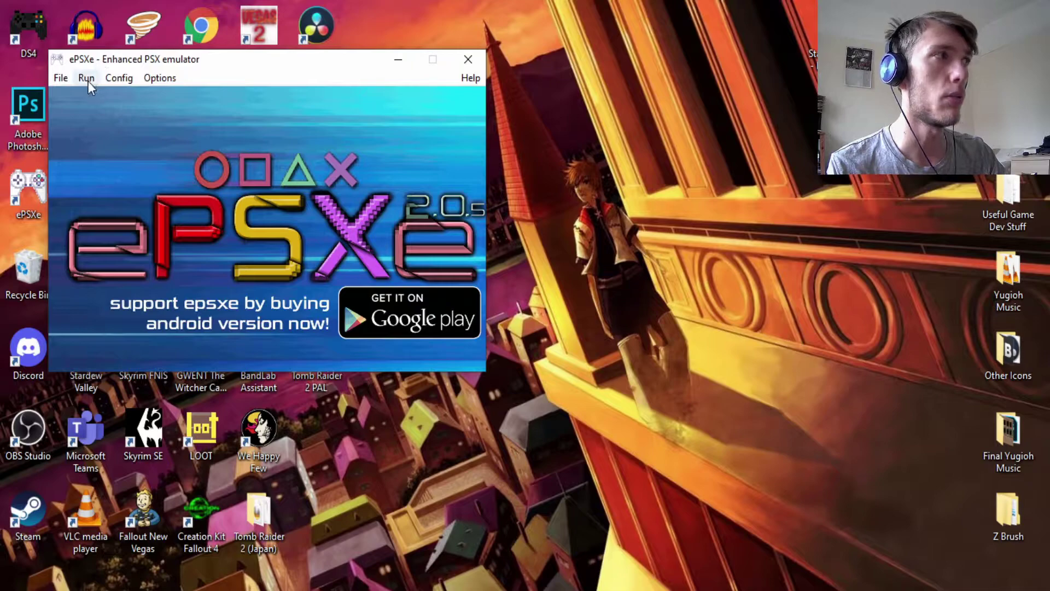
Reset Star Gladiator in ePSXe so it runs fullscreen at the title screen.
click(88, 81)
click(98, 120)
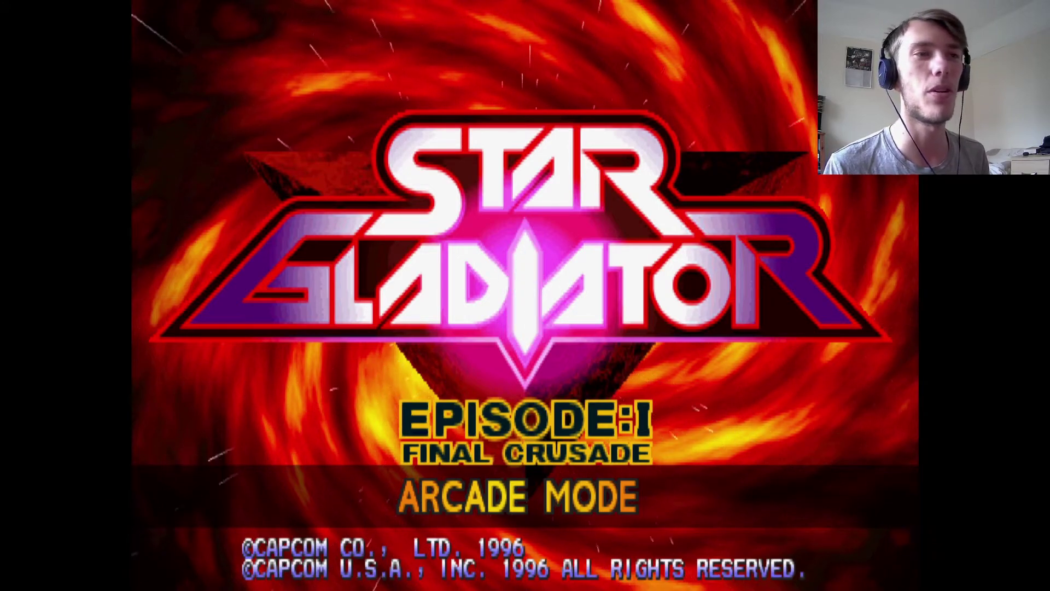
Move the title menu between VS MODE and ARCADE MODE, then leave emulation.
key(Down)
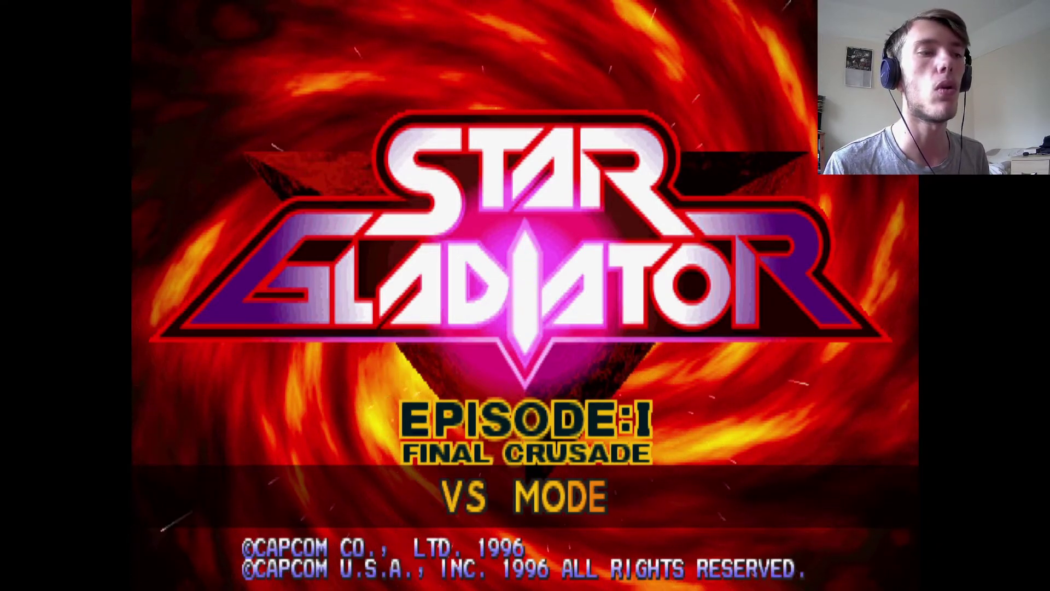
key(Up)
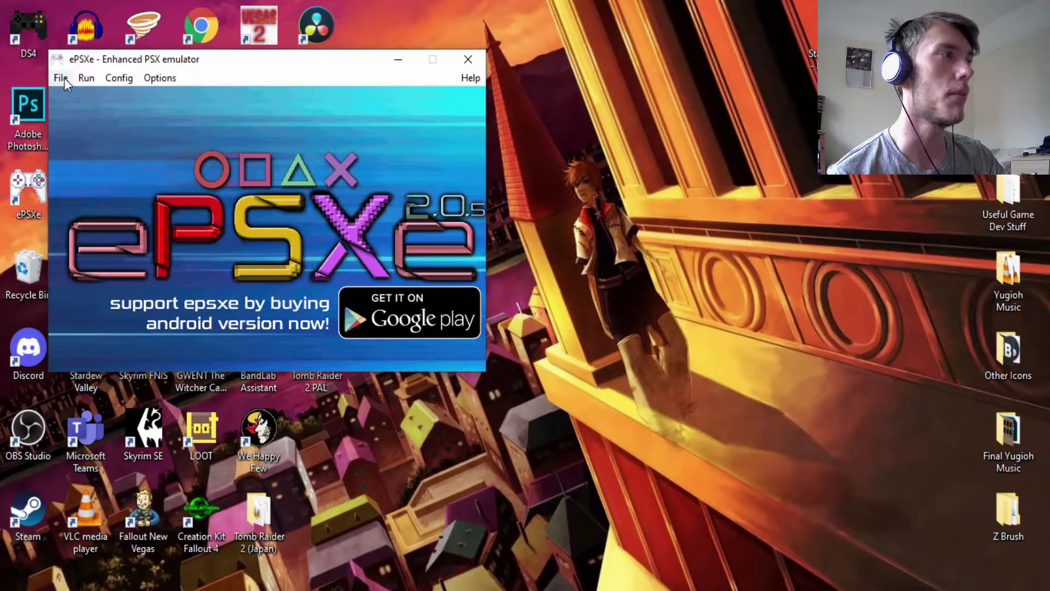
click(86, 78)
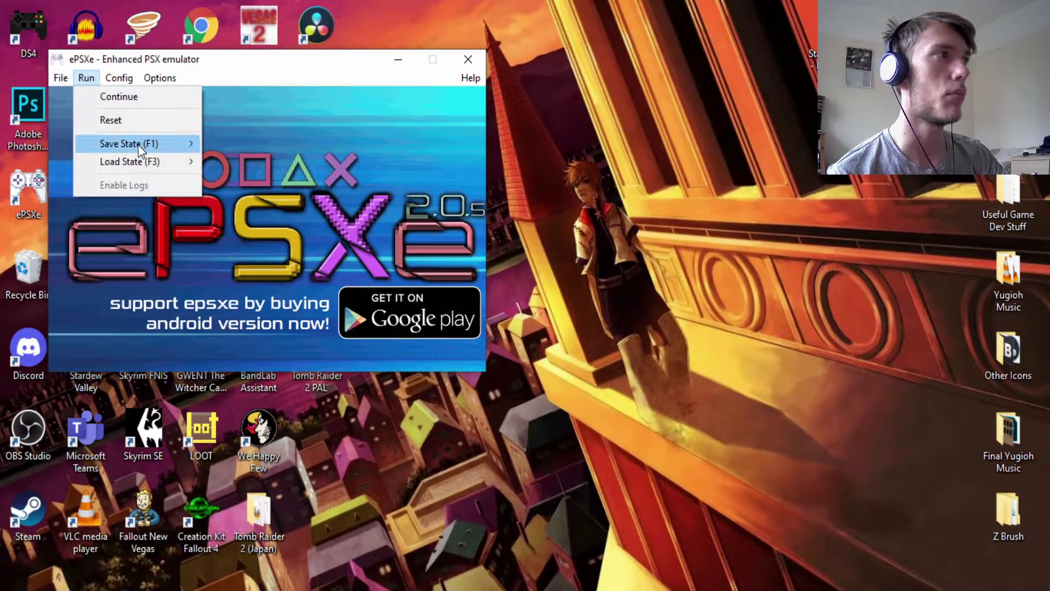
Check the Save State slots, close the menu, and minimize the ePSXe window.
mouse_move(138, 144)
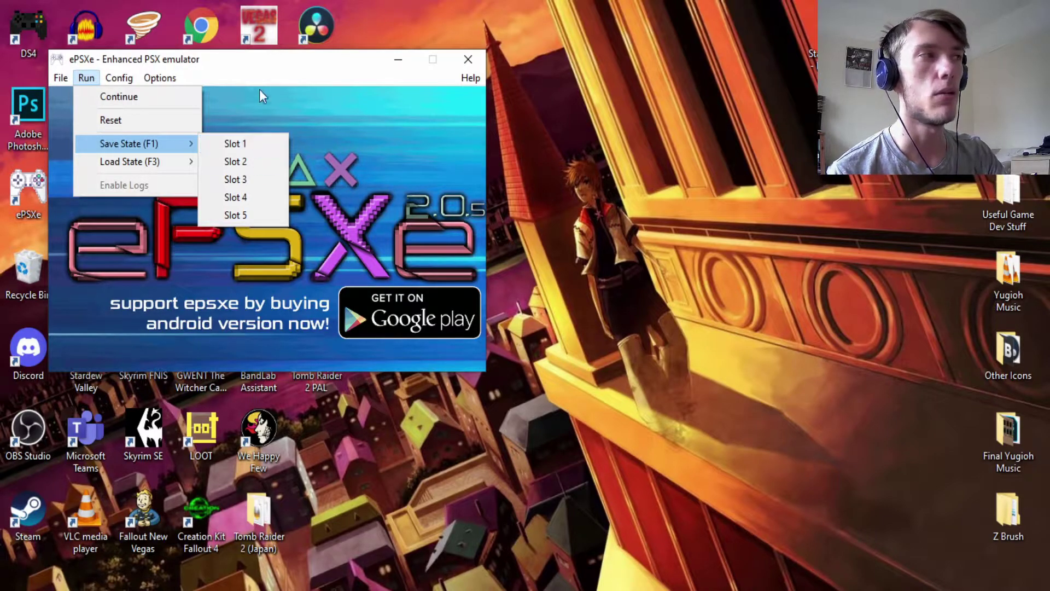
click(264, 70)
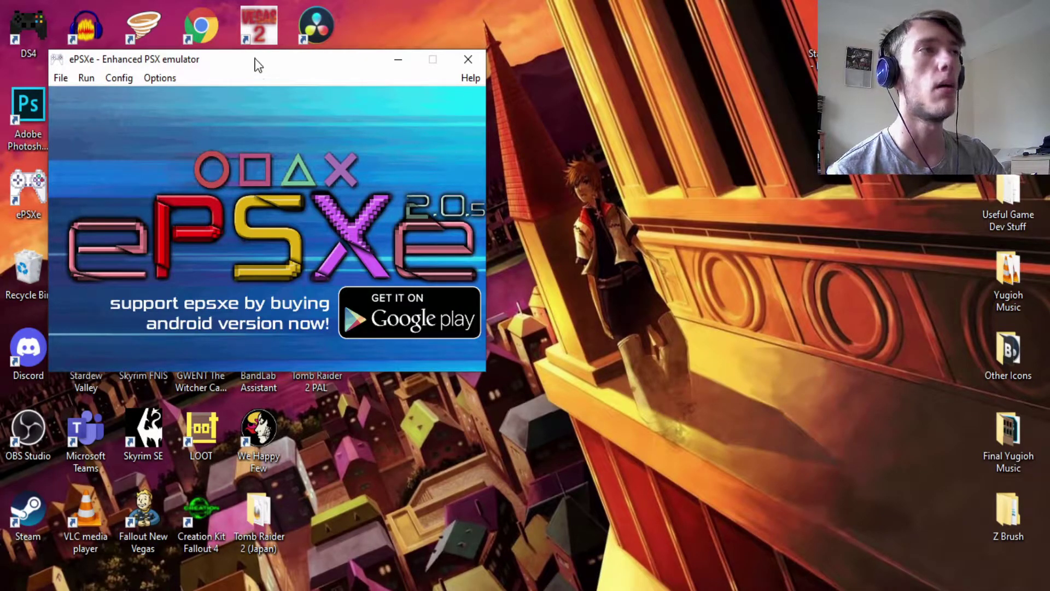
click(395, 60)
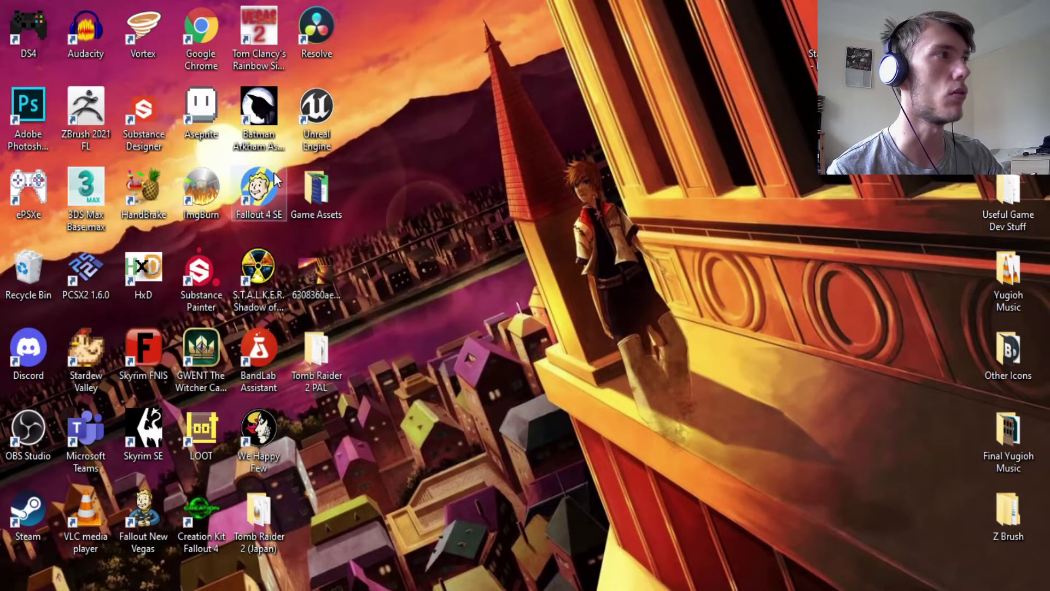
Open the emulator's sstates folder and delete the old SG file.
right_click(20, 186)
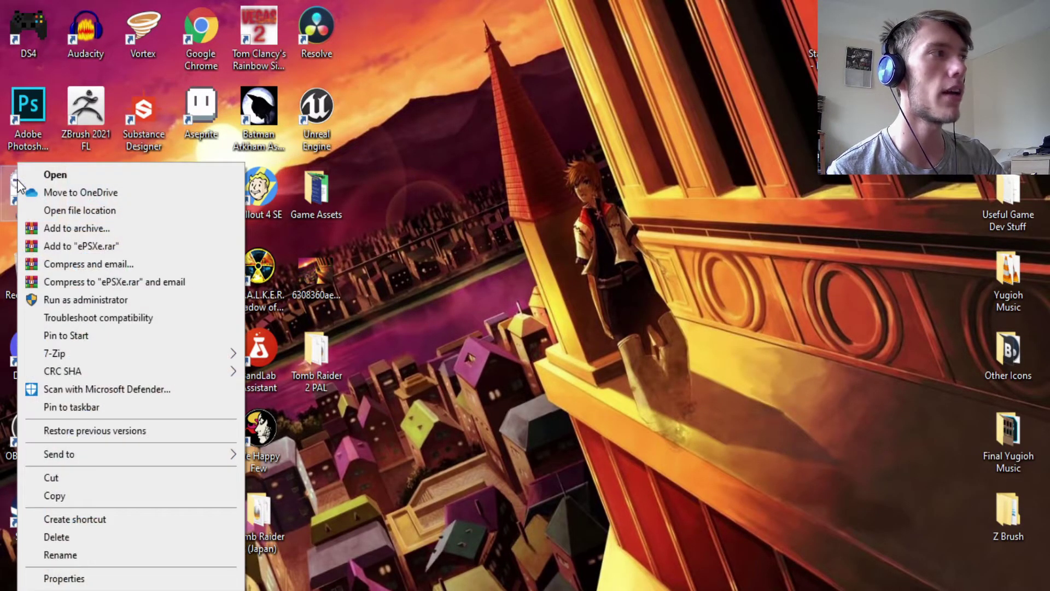
click(54, 210)
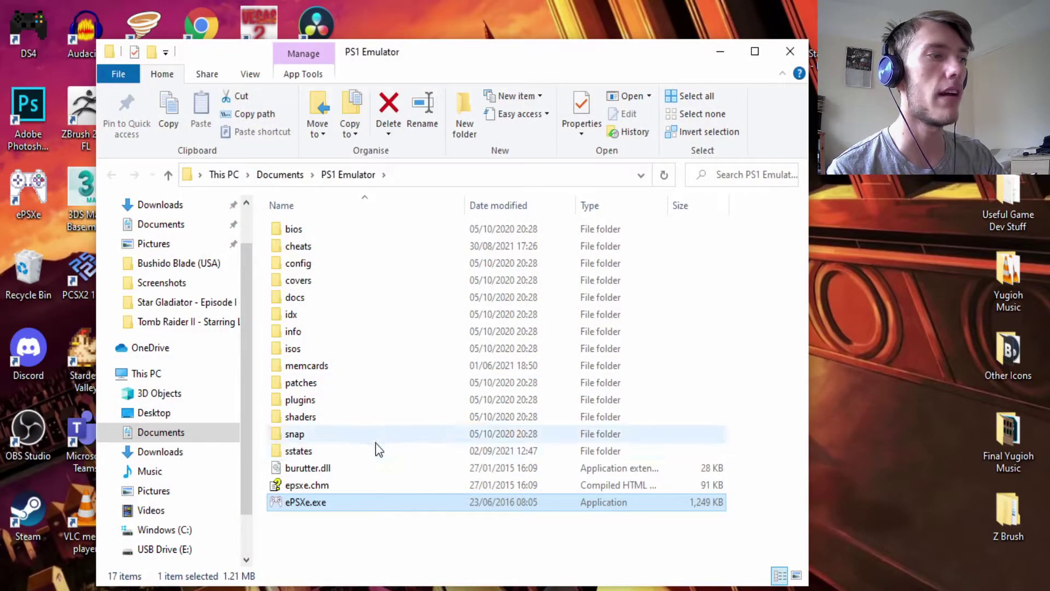
double_click(375, 453)
click(324, 232)
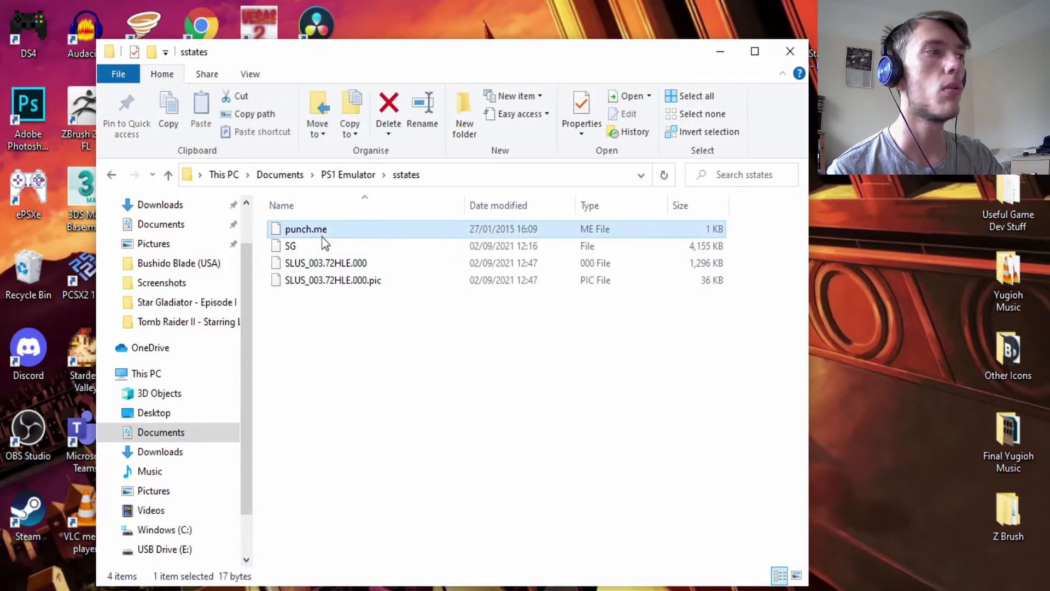
click(324, 248)
key(Delete)
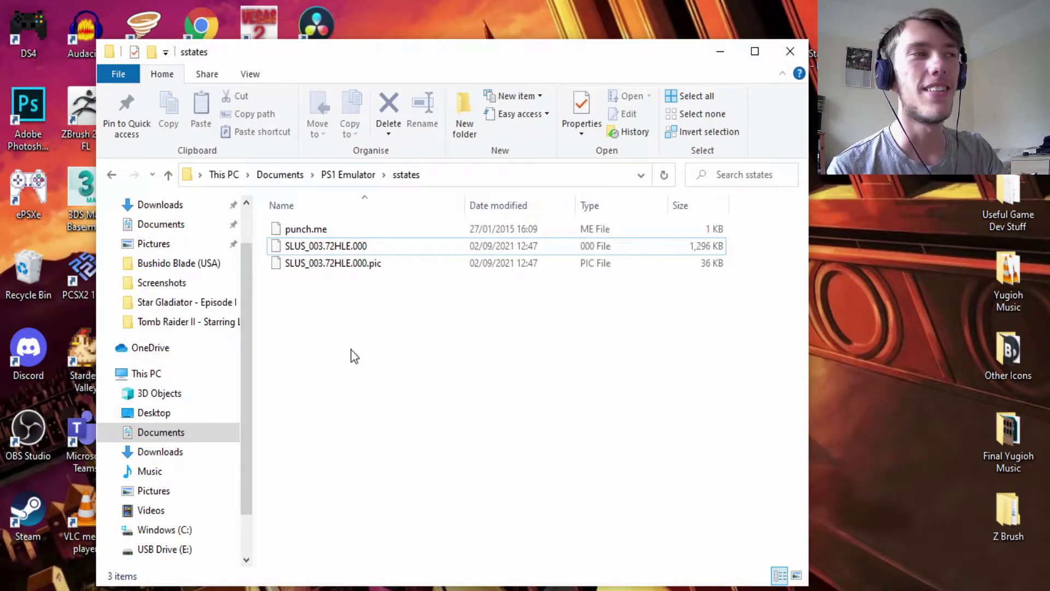
Delete SLUS_003.72HLE.000.pic, keeping punch.me and the SLUS_003.72HLE.000 save state.
drag(360, 310, 359, 246)
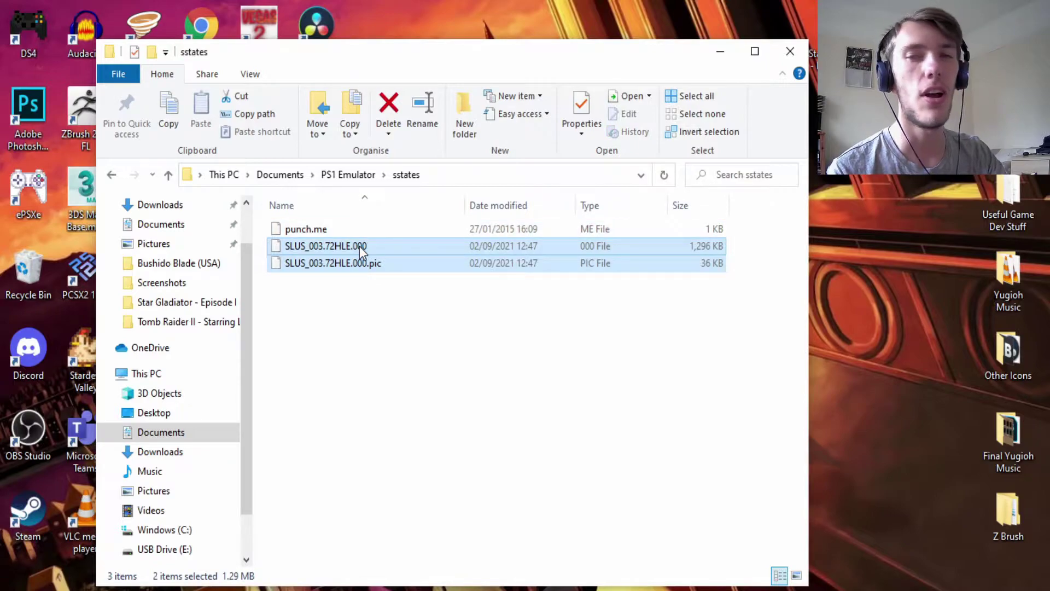
right_click(856, 278)
mouse_move(902, 412)
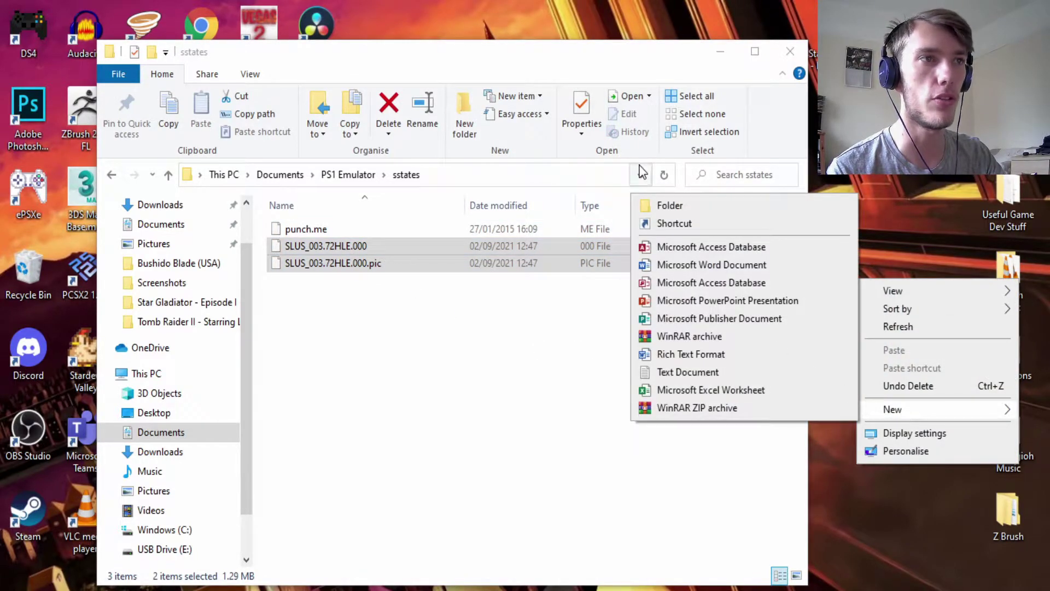
click(508, 374)
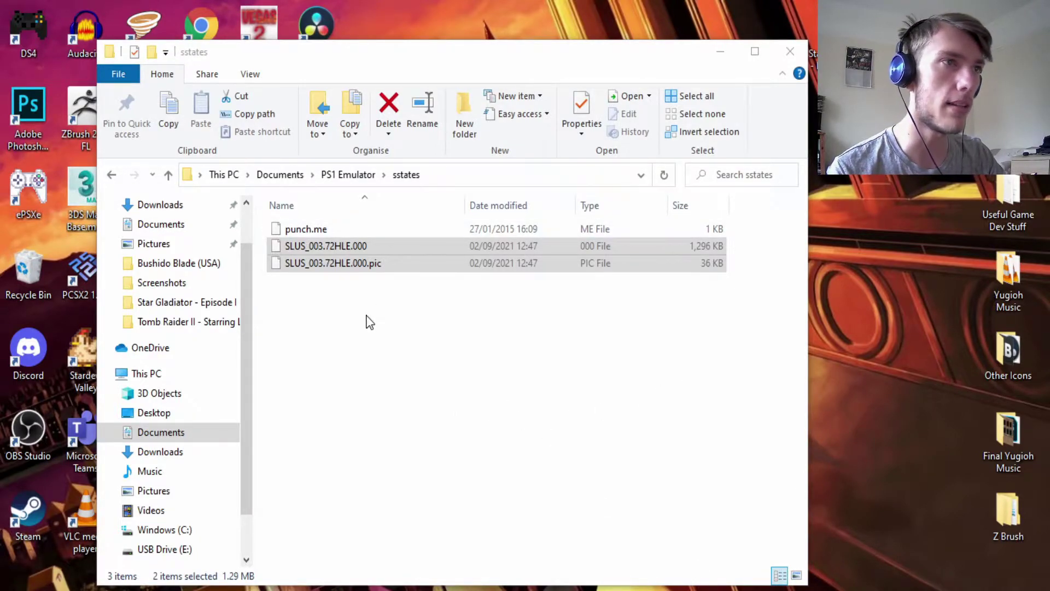
click(352, 264)
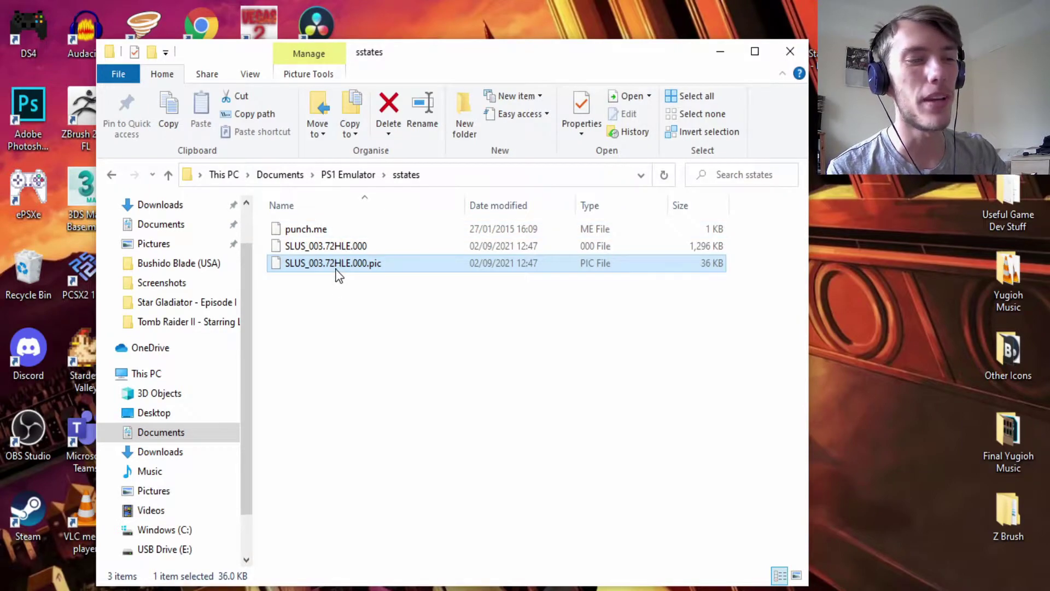
key(Delete)
click(344, 256)
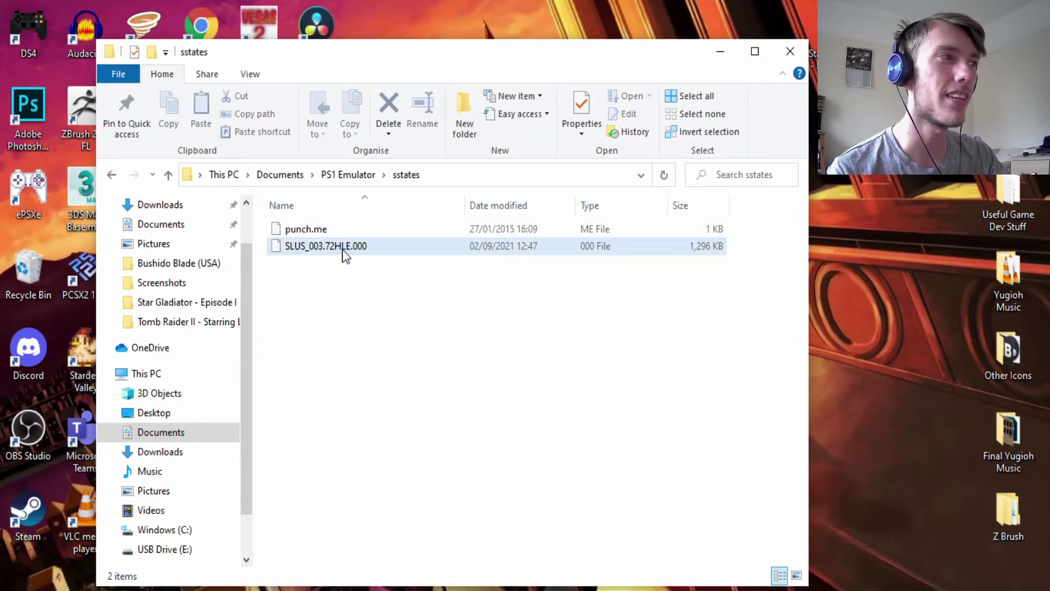
Rename SLUS_003.72HLE.000 to SG.7z and accept the extension change.
right_click(345, 256)
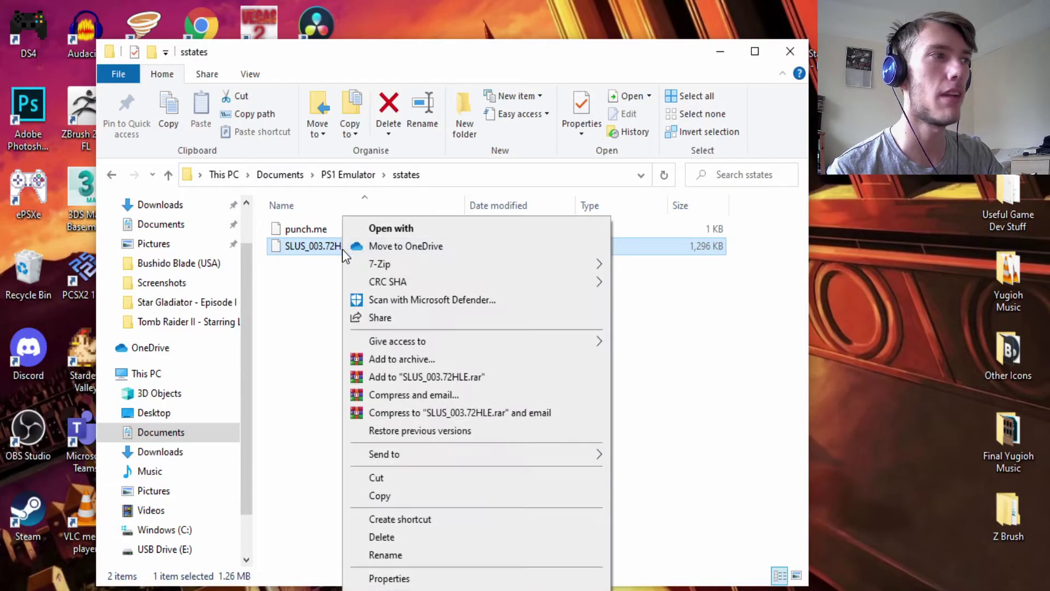
click(457, 555)
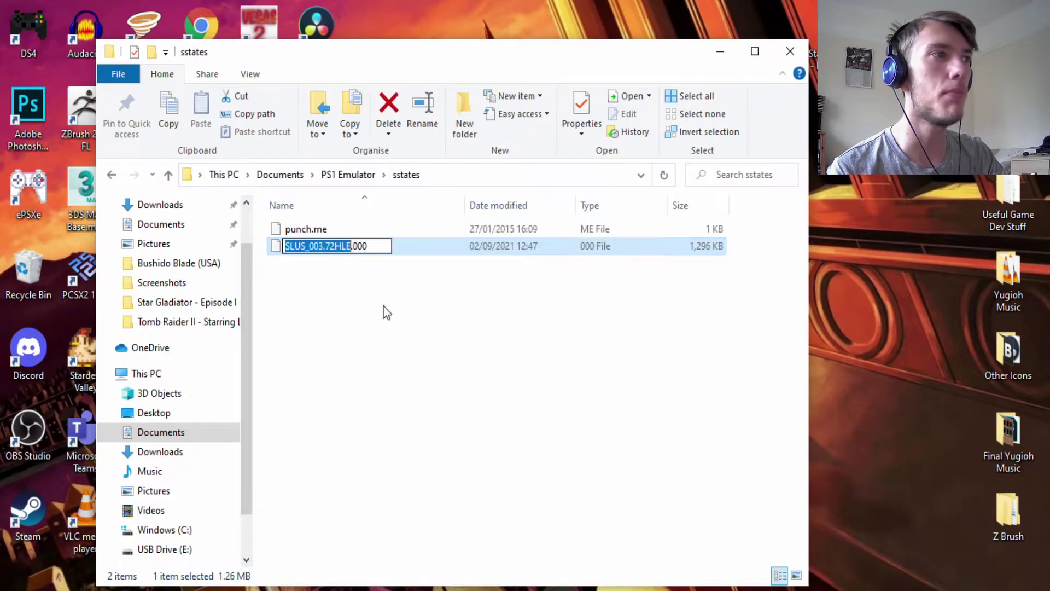
drag(382, 248, 186, 252)
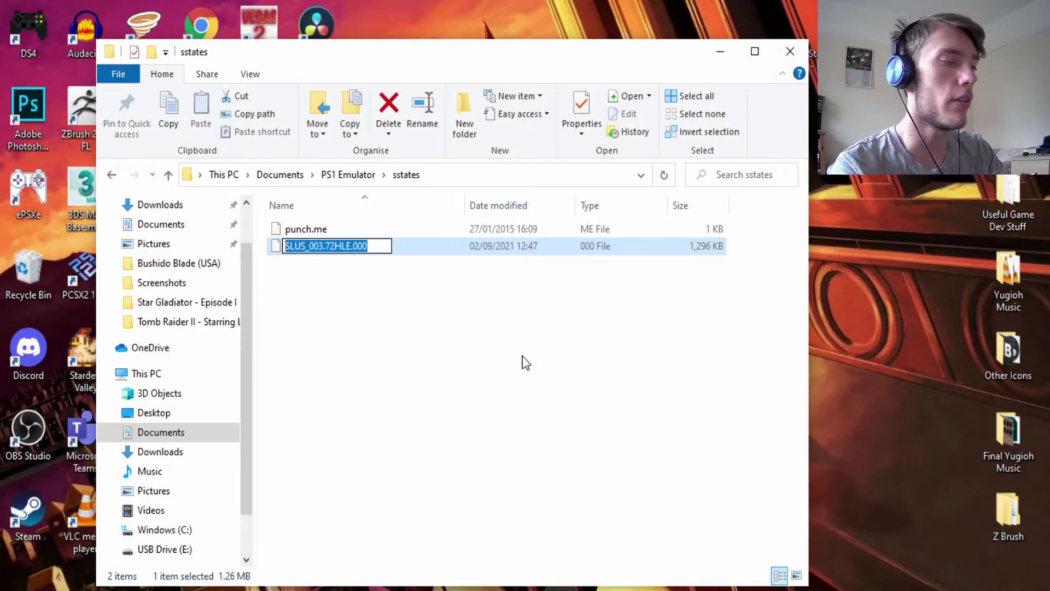
text(SG)
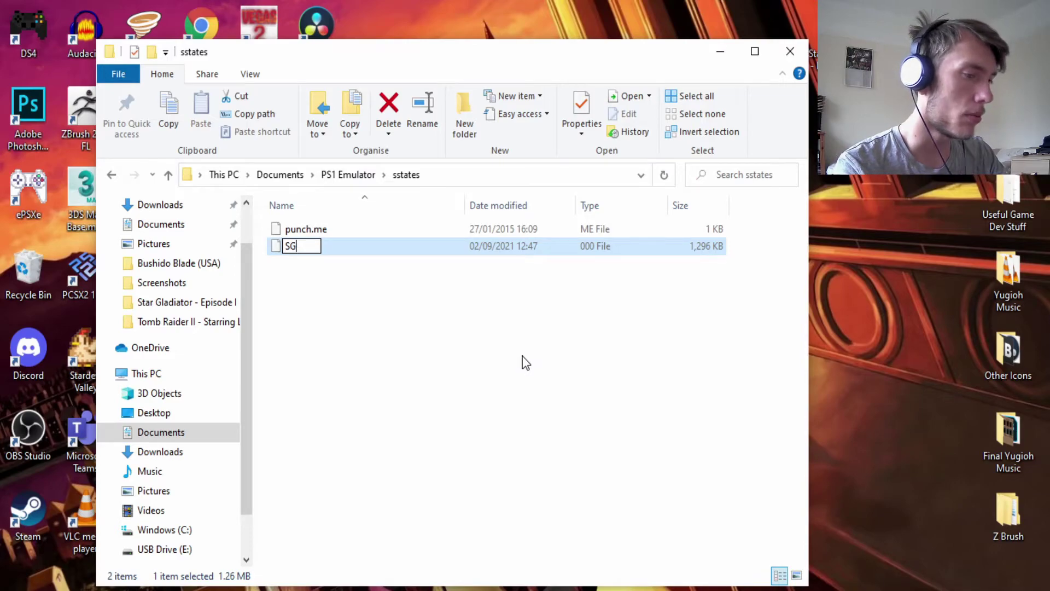
text(.7z)
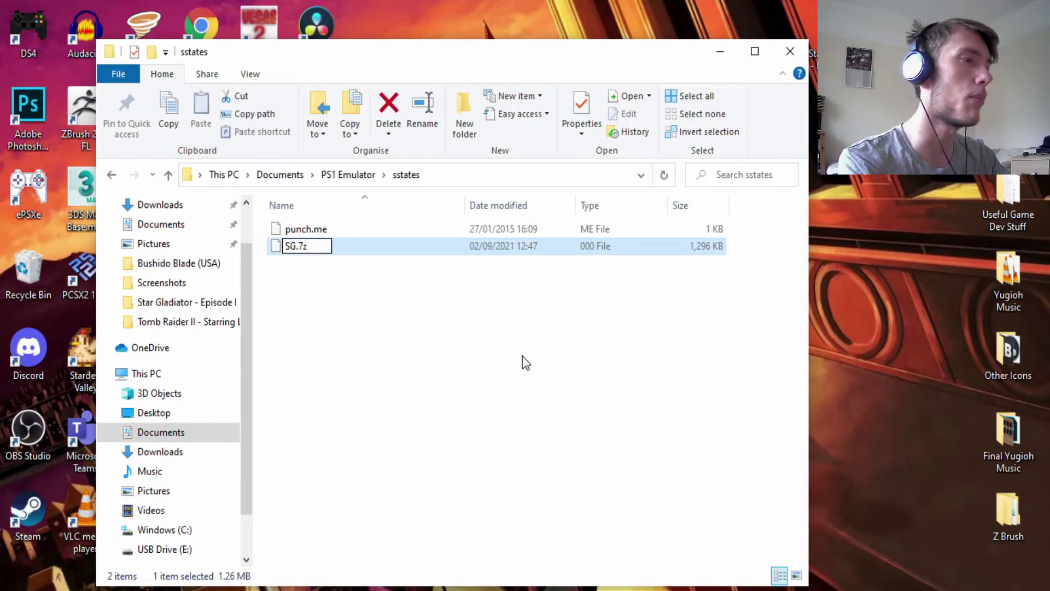
key(Return)
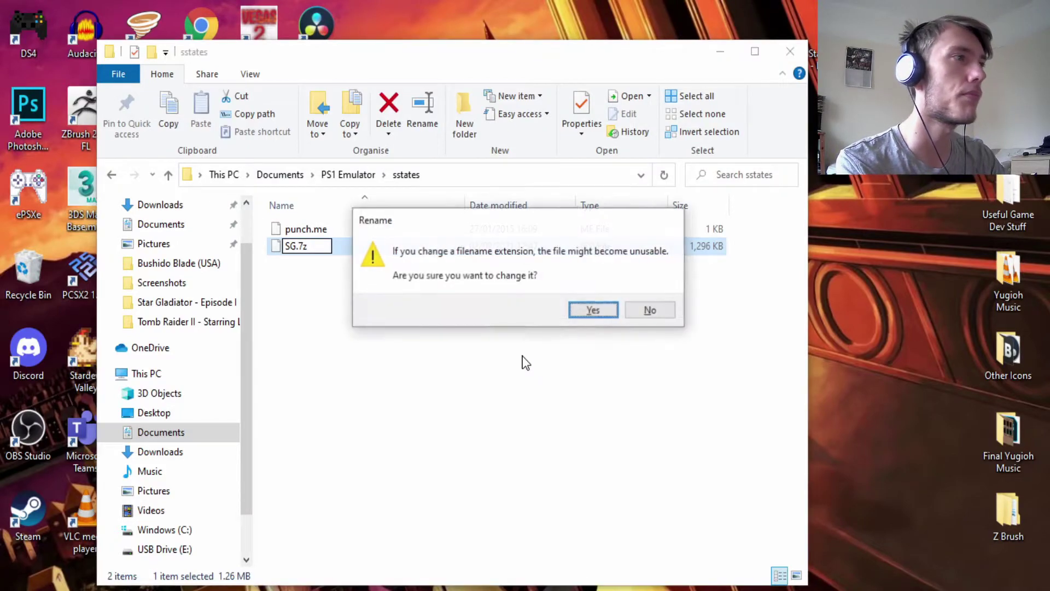
key(Return)
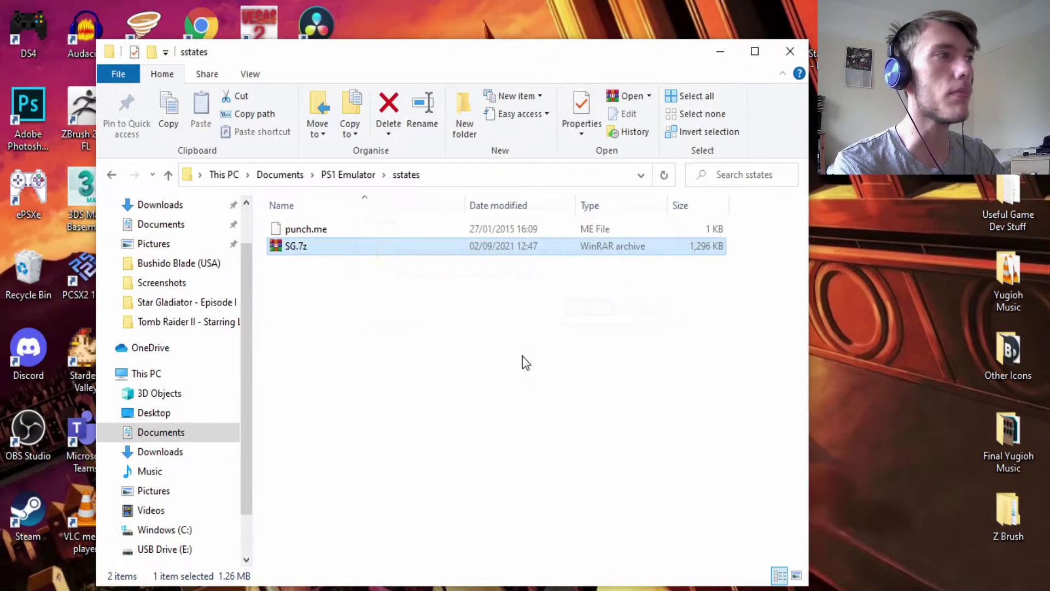
Extract SG.7z in place with 7-Zip into file SG, then delete the archive.
right_click(445, 252)
mouse_move(635, 323)
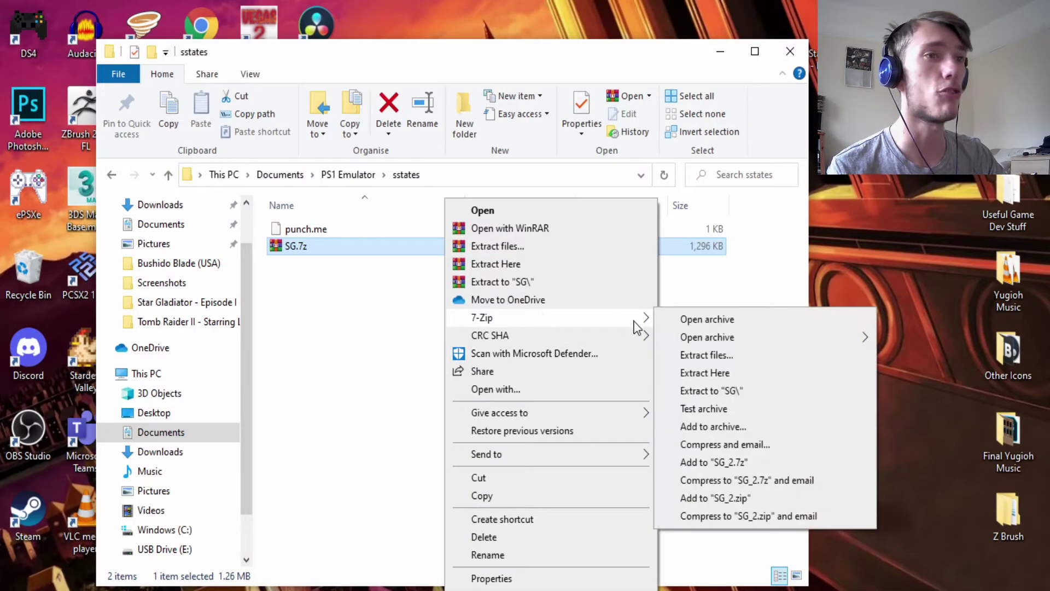
click(742, 372)
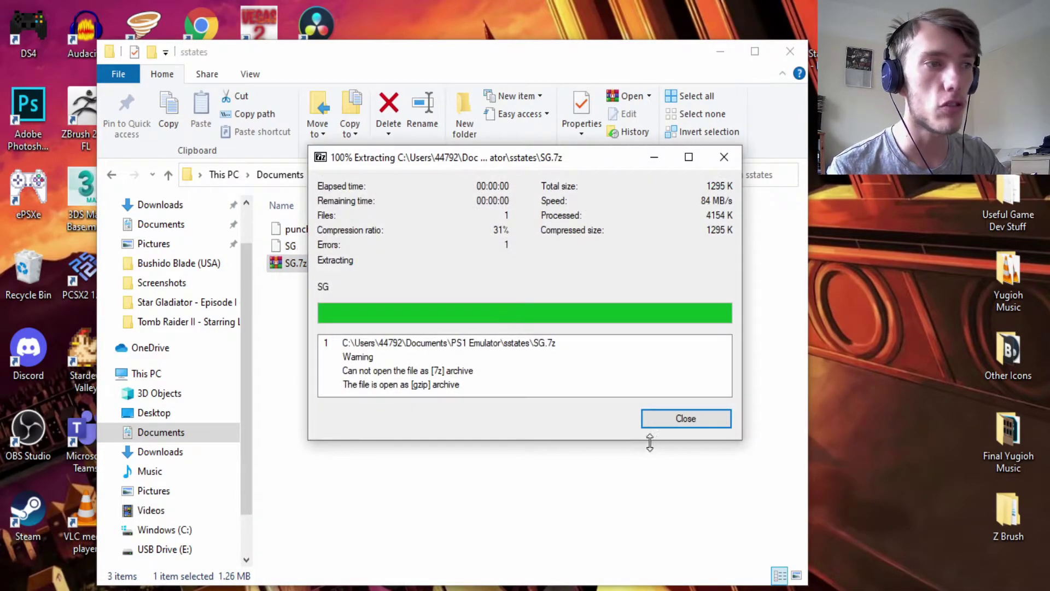
click(691, 422)
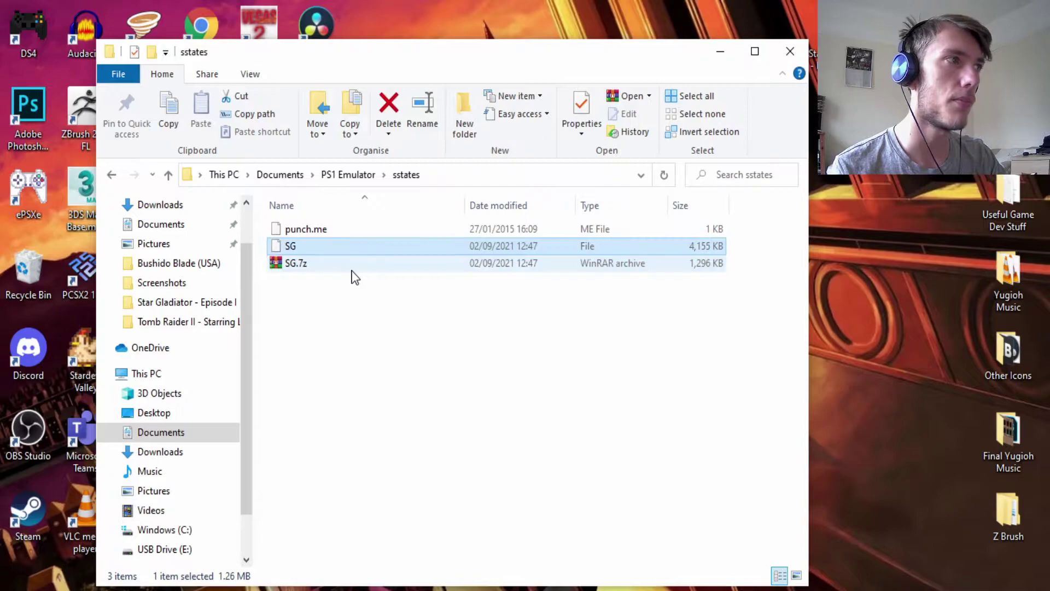
key(Delete)
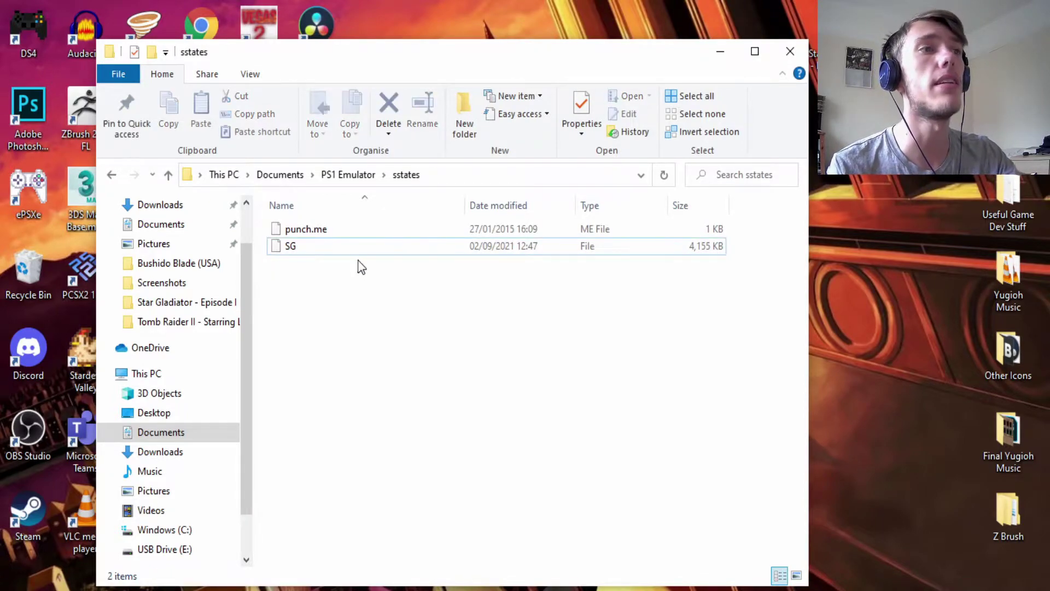
click(368, 247)
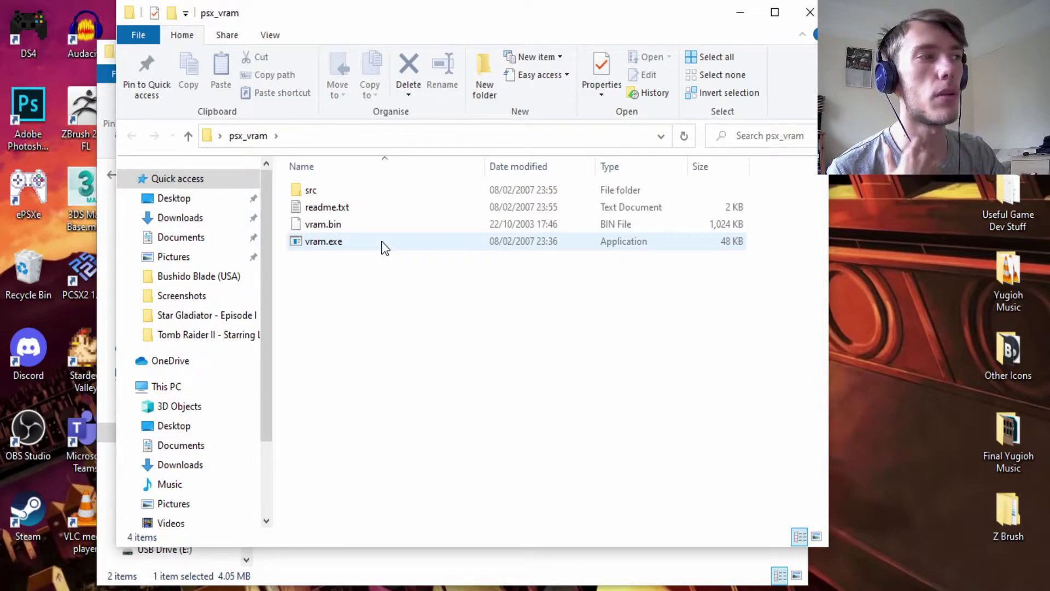
Launch vram.exe, opening PSX VRAM Viewer with its Final Fantasy VIII VRAM.BIN sample.
double_click(383, 244)
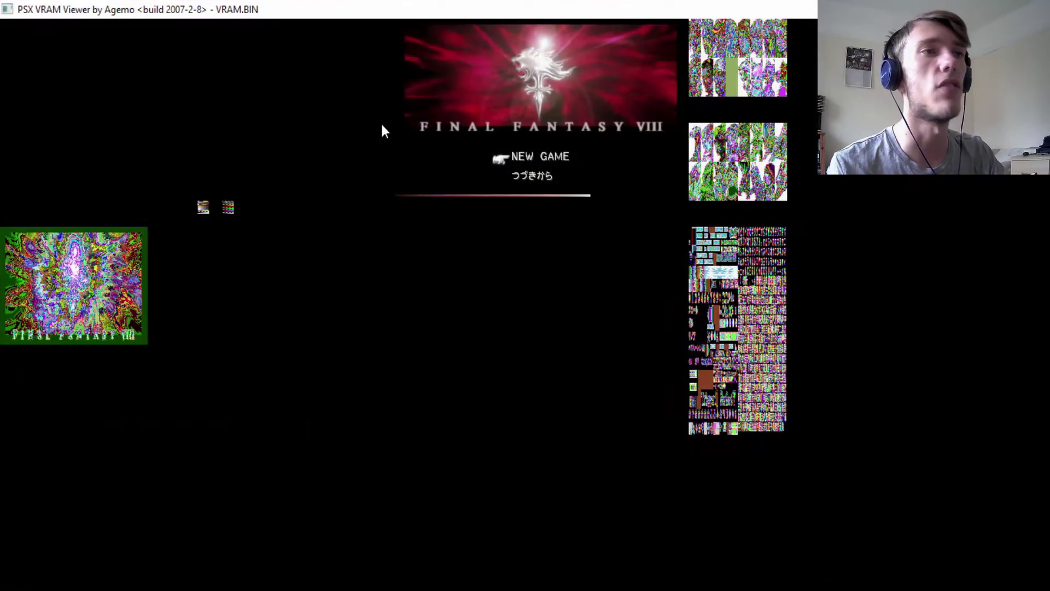
Restore the viewer, close psx_vram, and drop the SG save state onto it to show Star Gladiator textures.
double_click(499, 7)
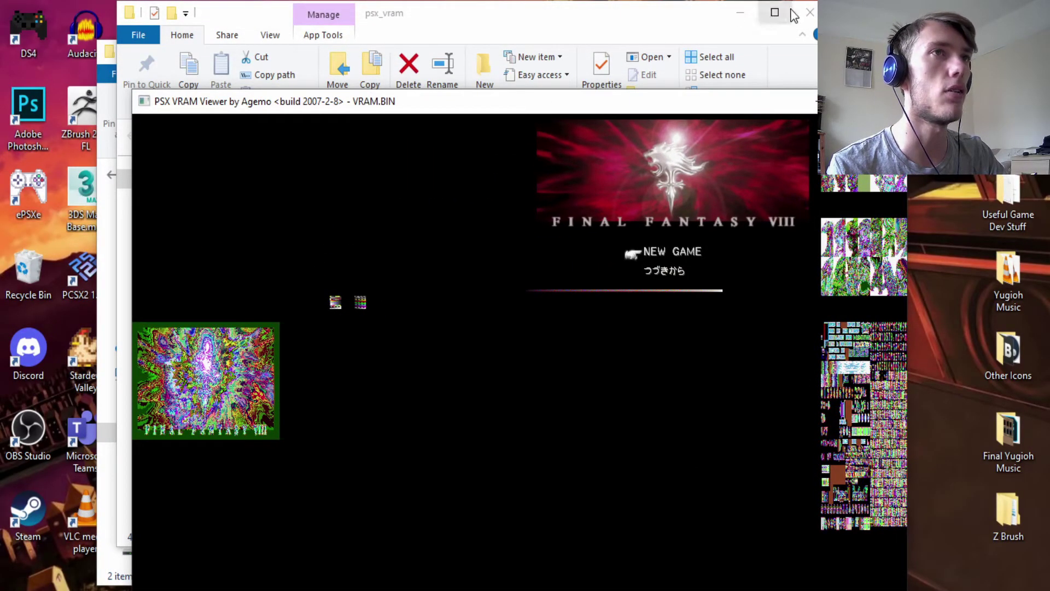
click(801, 12)
drag(251, 99, 529, 57)
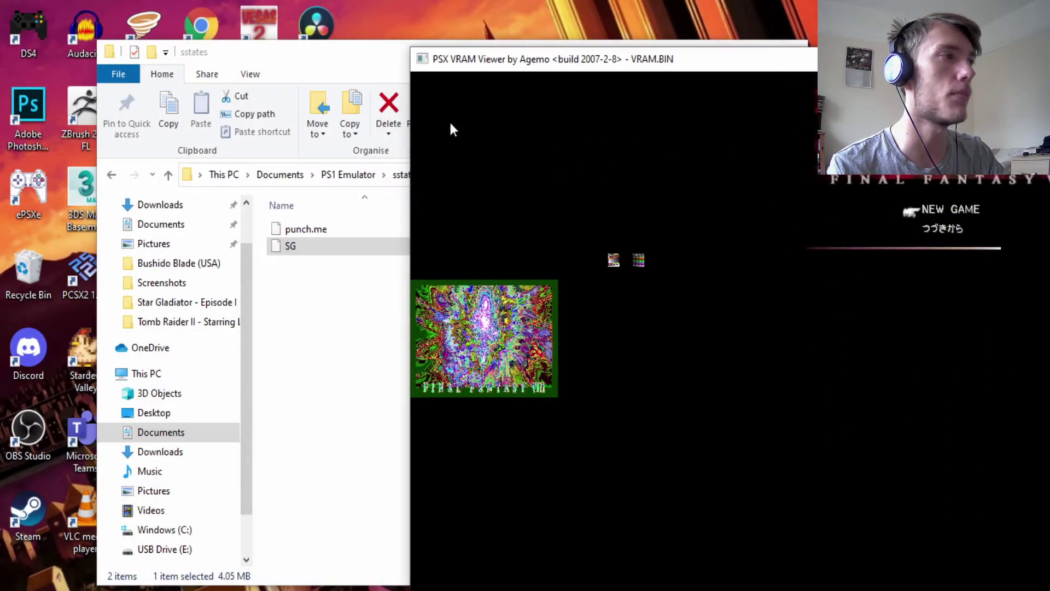
drag(297, 248, 905, 211)
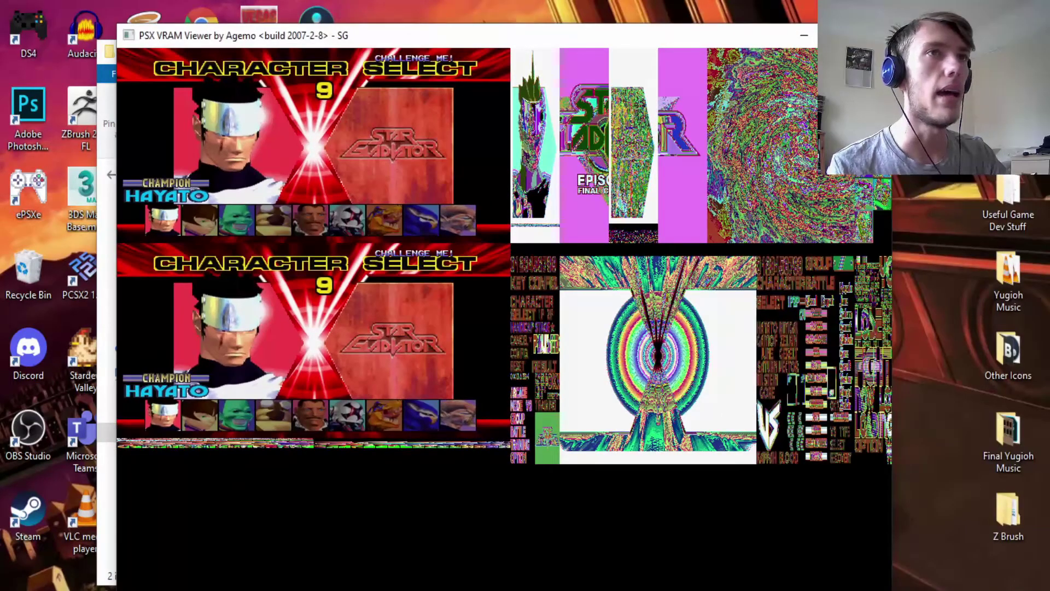